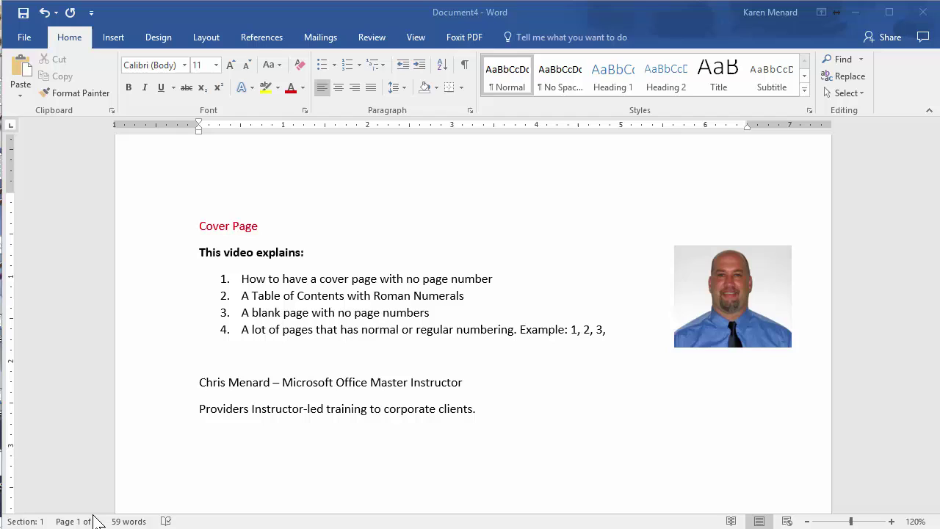
# - Insert a Next Page section break below the cover page text and enter TOC on the new page
pyautogui.click(273, 440)
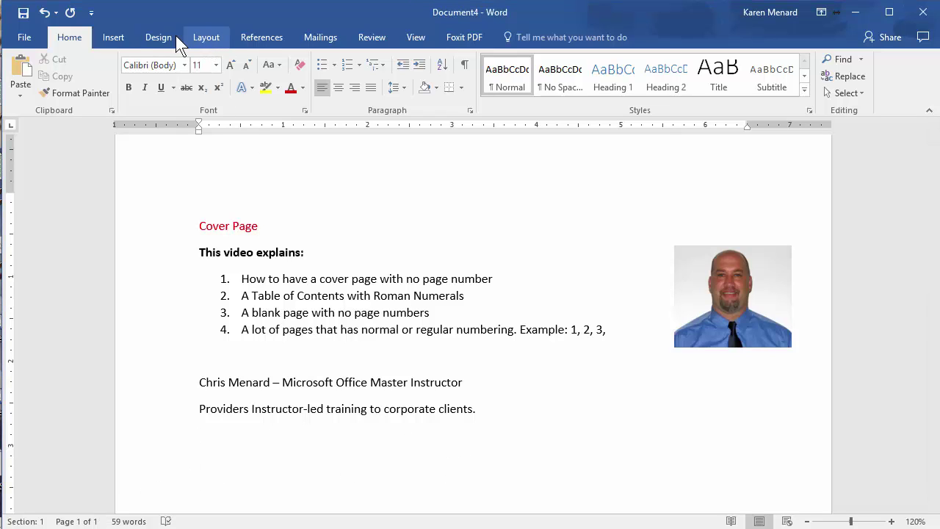
pyautogui.click(213, 38)
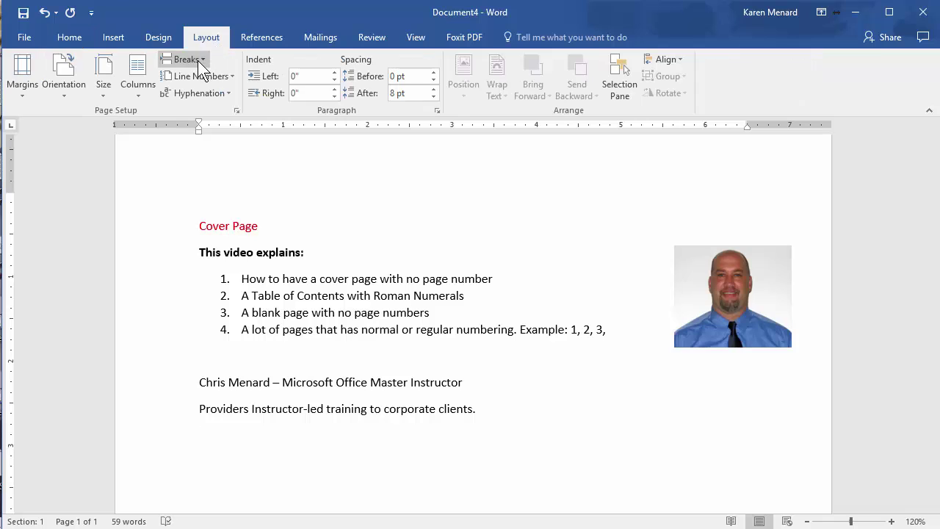
pyautogui.click(197, 60)
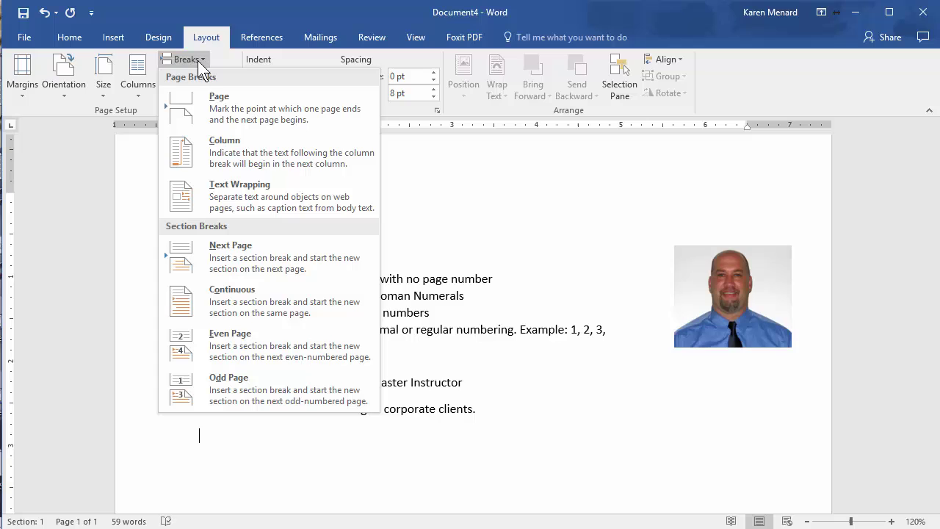
pyautogui.click(229, 258)
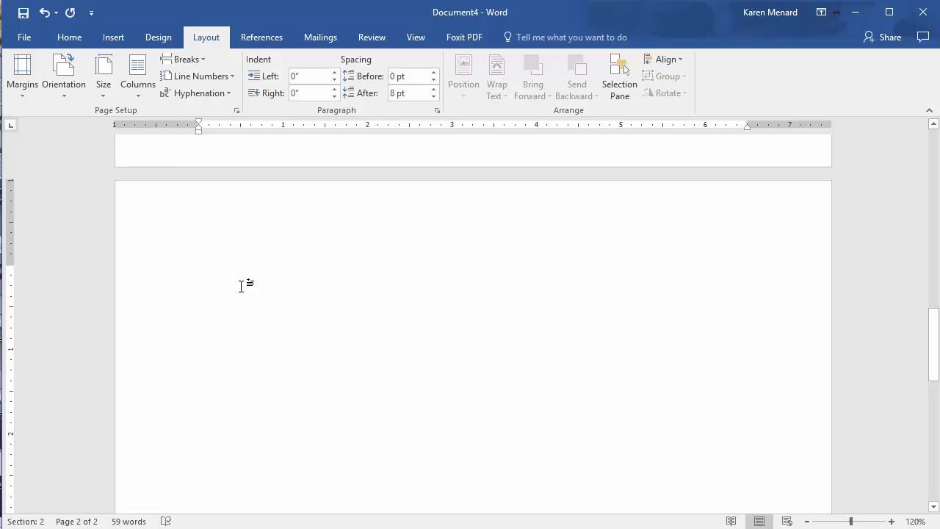
pyautogui.write('TOC')
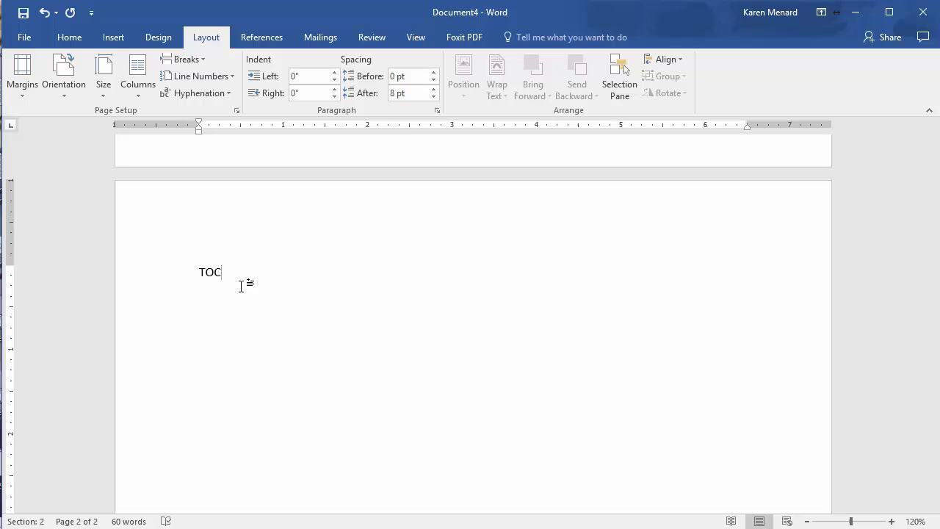
# - Start another page after the TOC page and enter the centered text "TOC page 2" on it
pyautogui.scroll(-10, 241, 286)
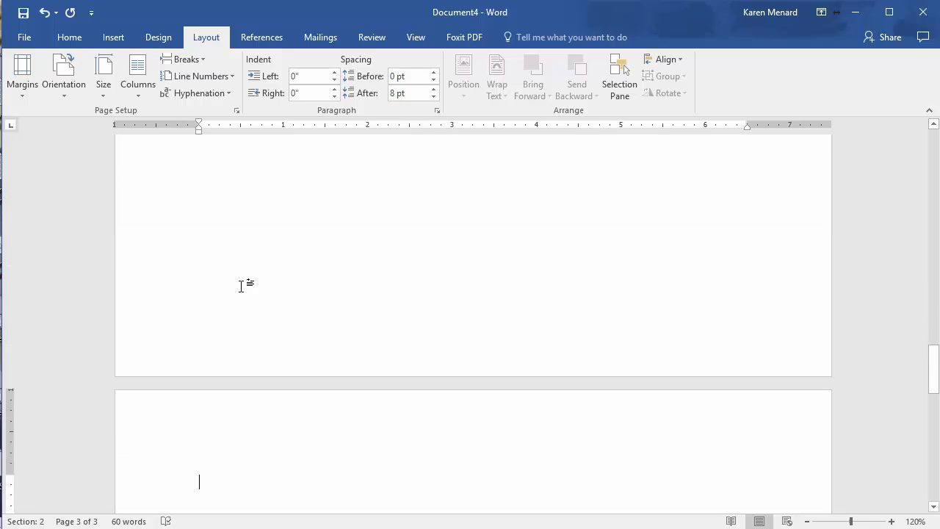
pyautogui.write('TOC p')
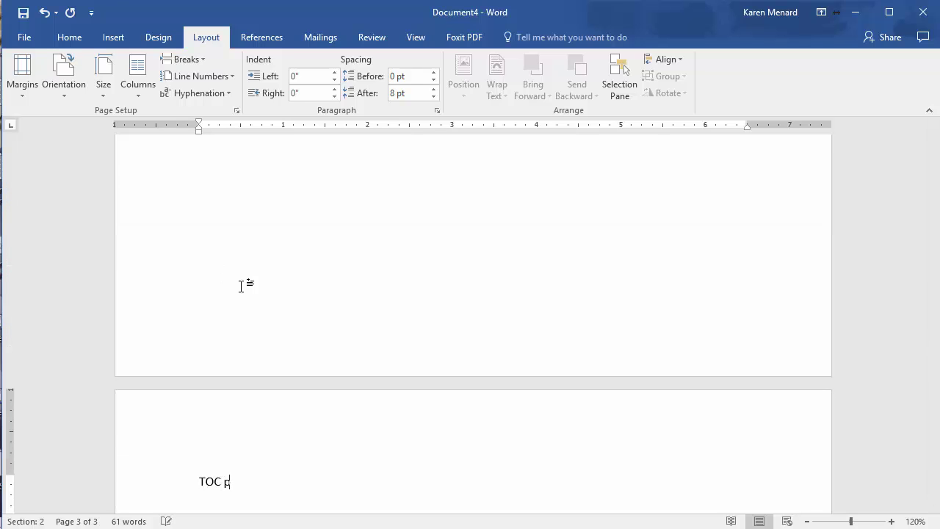
pyautogui.write('age 2')
pyautogui.hotkey('ctrl', 'e')
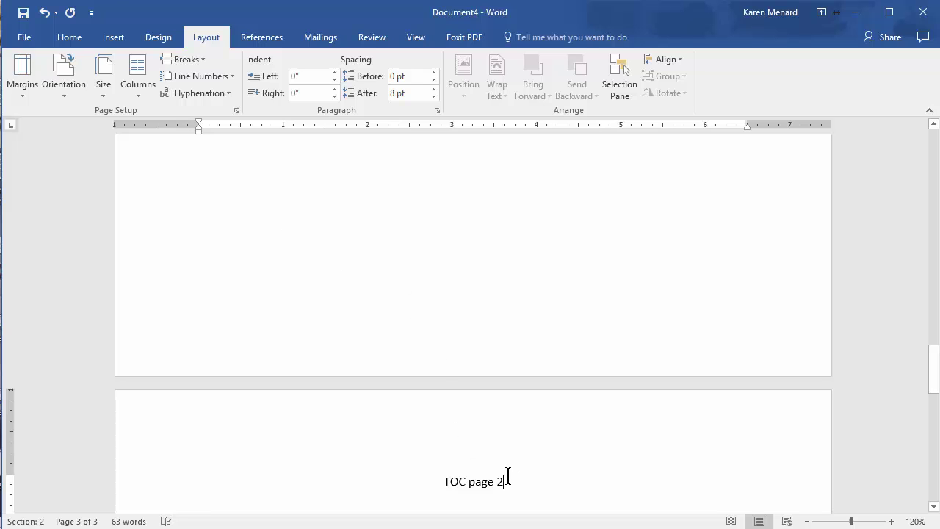
# - Examine the cover page and both TOC pages to check how the document is divided into sections
pyautogui.scroll(10, 405, 309)
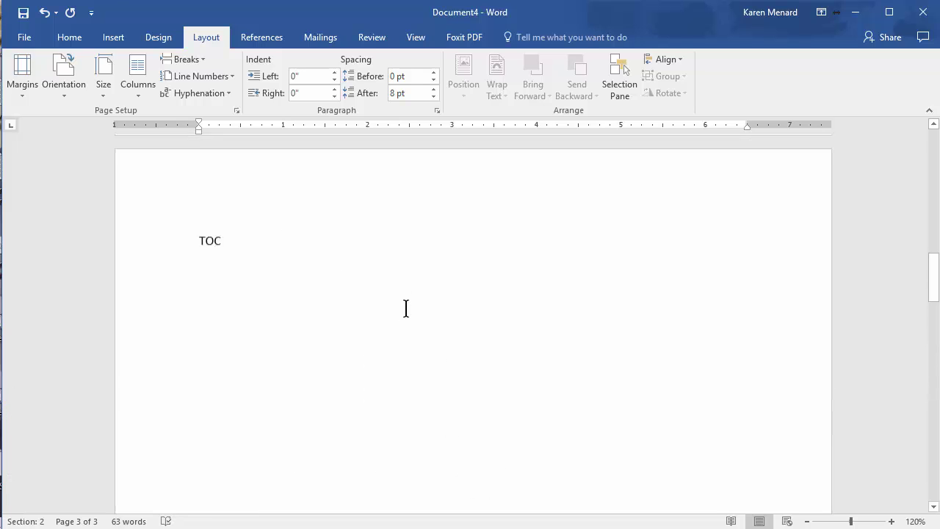
pyautogui.scroll(20, 405, 309)
pyautogui.scroll(-4, 329, 286)
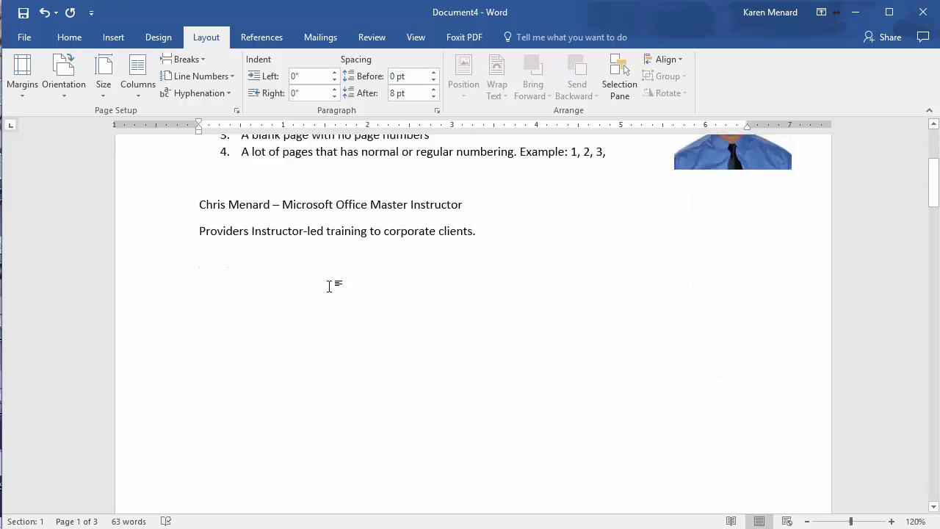
pyautogui.scroll(-5, 330, 286)
pyautogui.scroll(5, 323, 283)
pyautogui.scroll(-5, 336, 289)
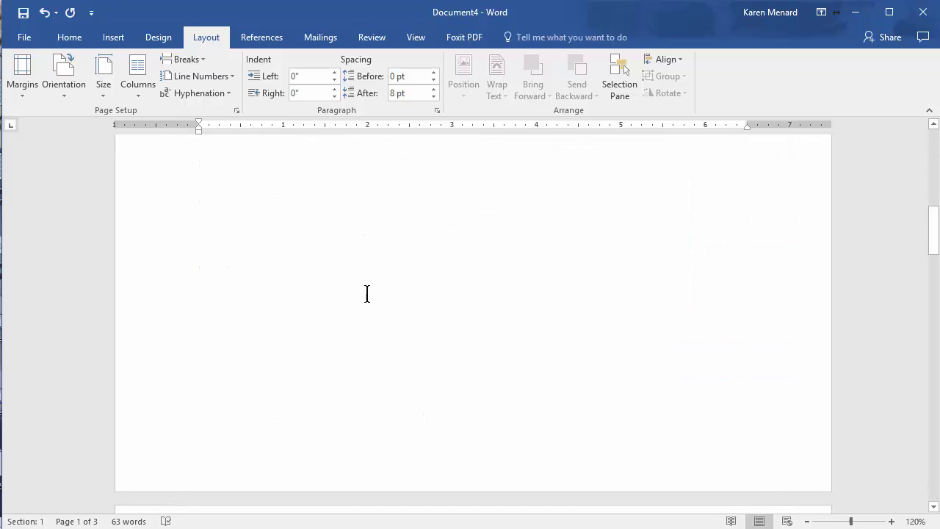
pyautogui.scroll(-5, 368, 294)
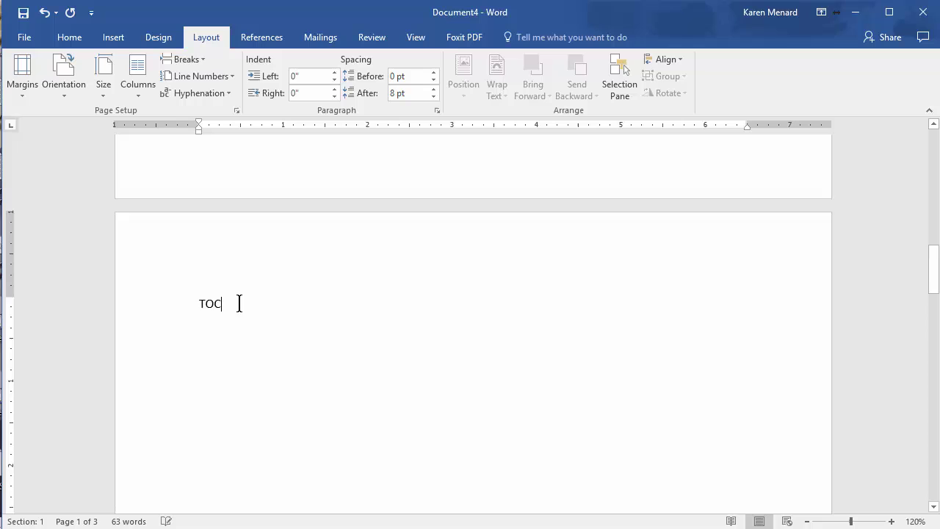
pyautogui.scroll(-15, 240, 302)
pyautogui.scroll(-3, 323, 324)
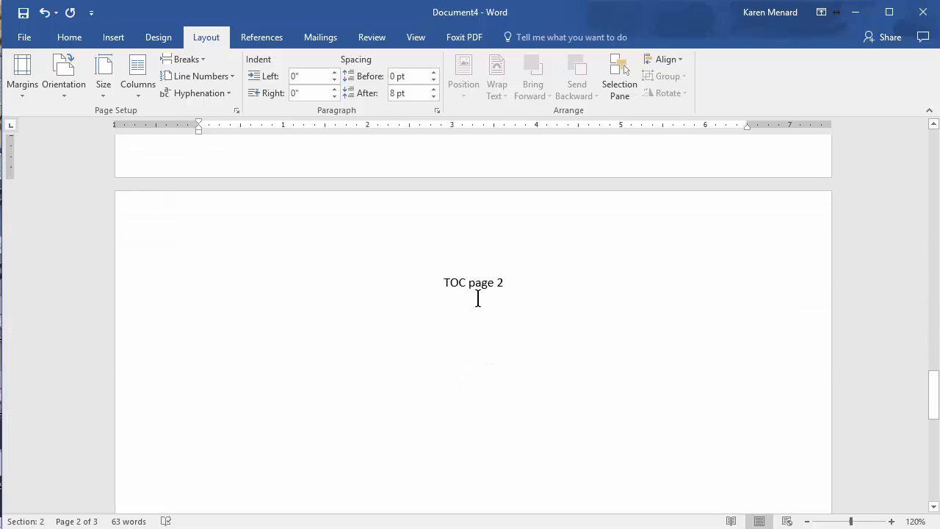
# - Insert a Next Page section break after "TOC page 2" and enter "blank" on the new page
pyautogui.click(486, 286)
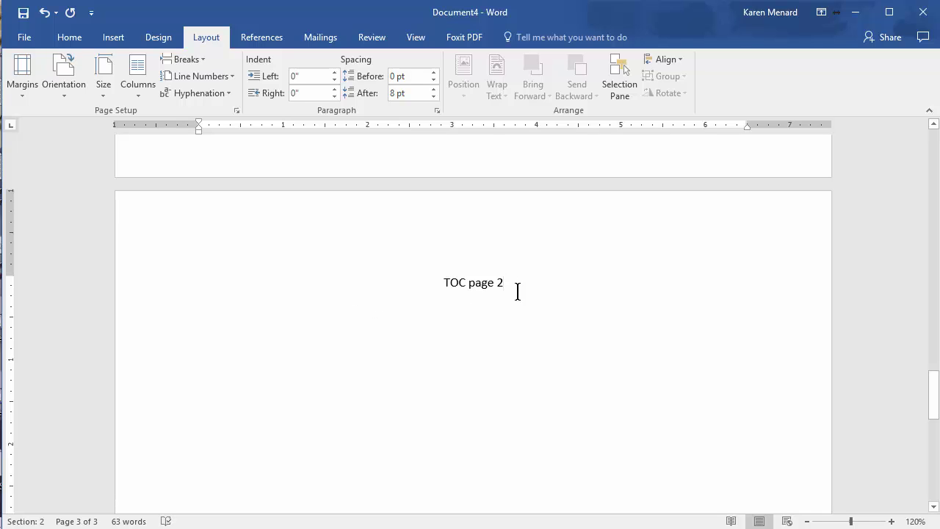
pyautogui.click(196, 58)
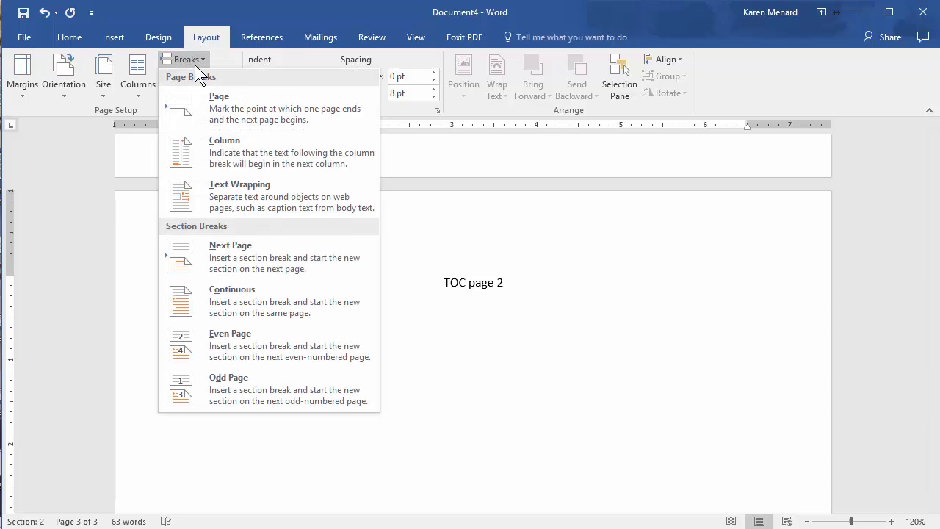
pyautogui.click(225, 257)
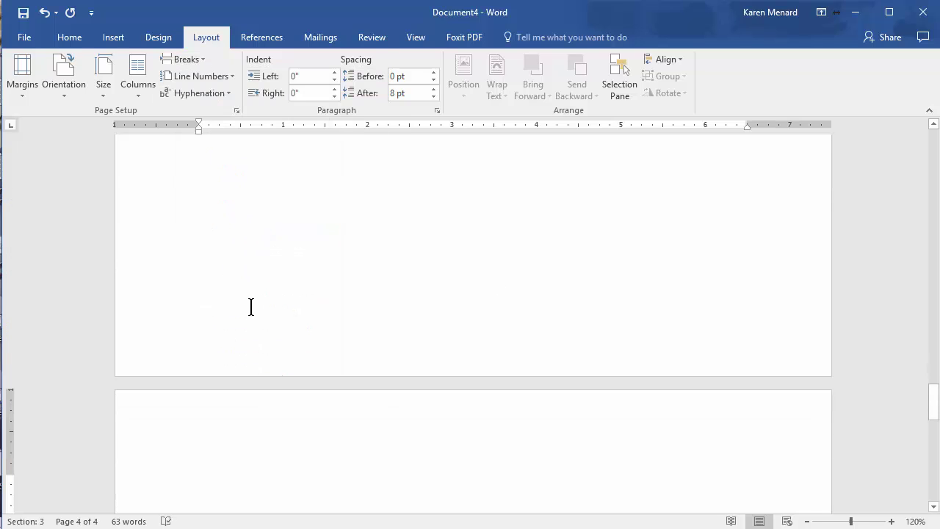
pyautogui.scroll(-2, 330, 441)
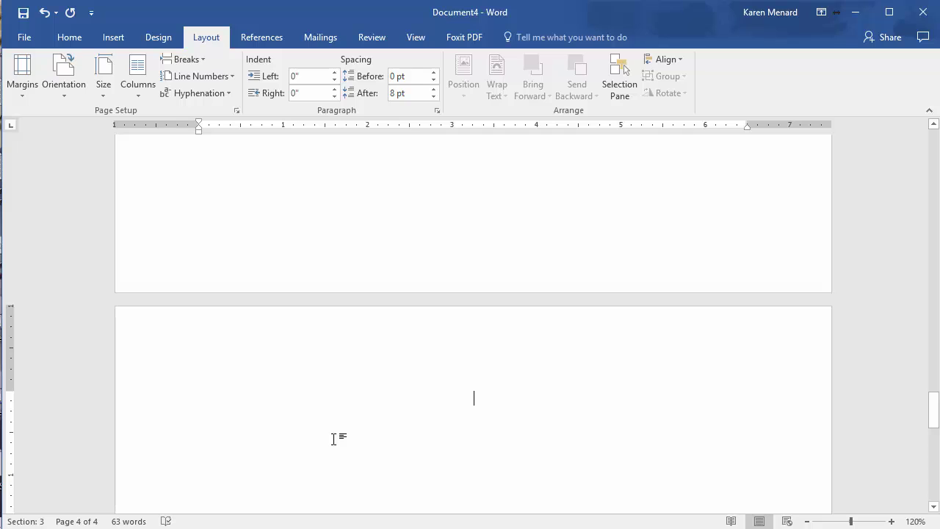
pyautogui.write('blank')
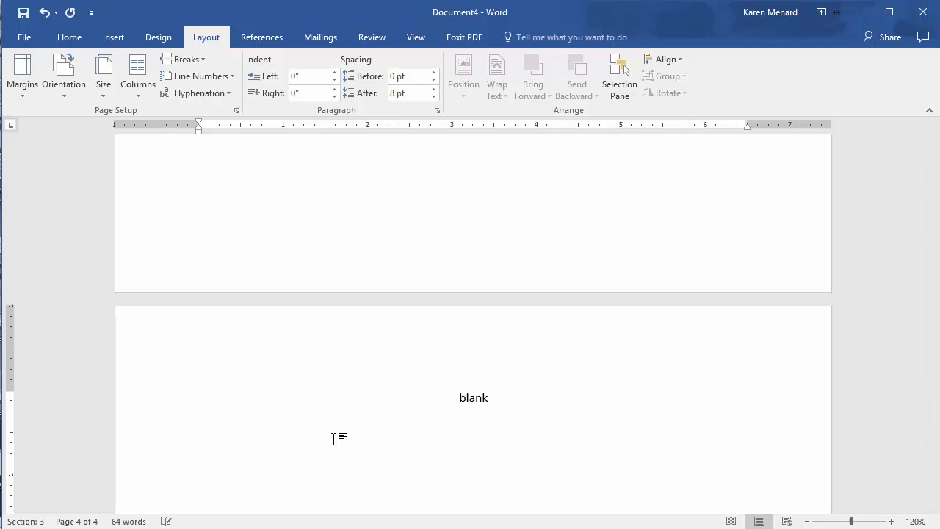
# - Insert a Next Page section break after "blank" and generate sample body text with =rand(35,7)
pyautogui.click(187, 60)
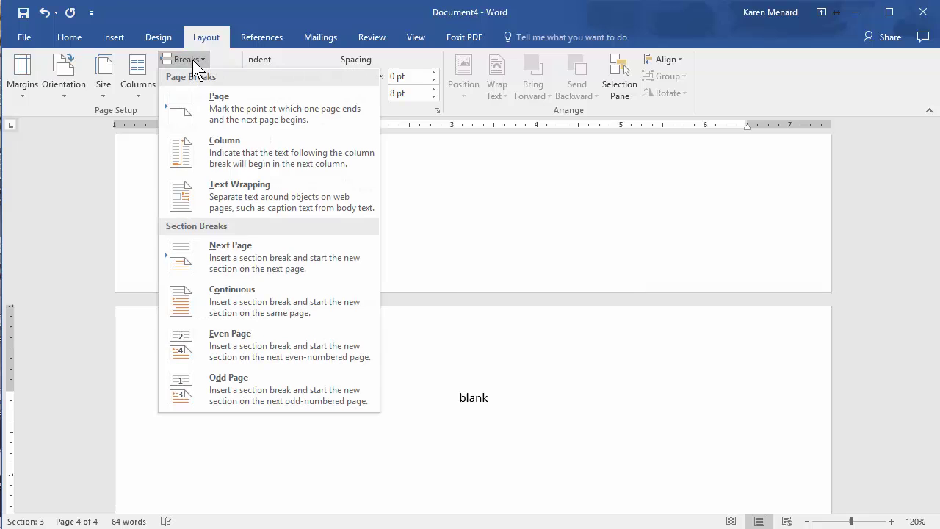
pyautogui.click(248, 254)
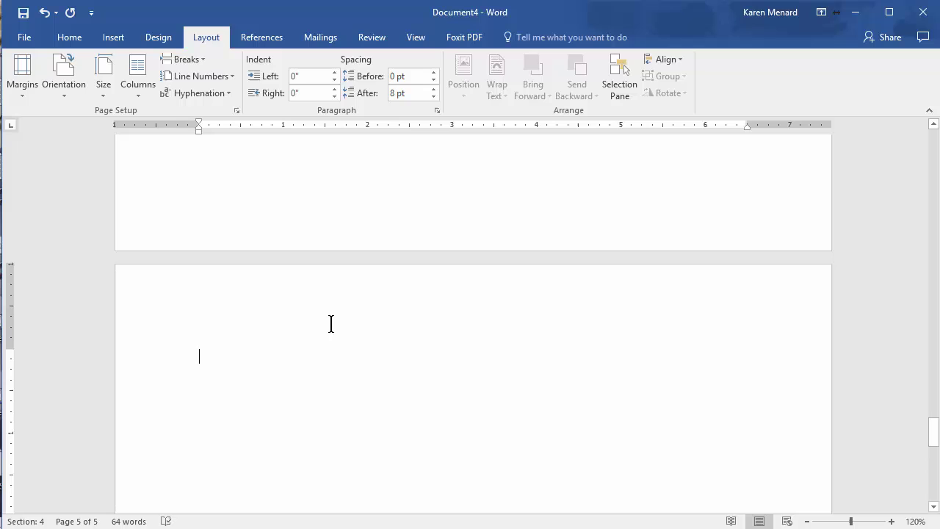
pyautogui.write('=rand(35,7')
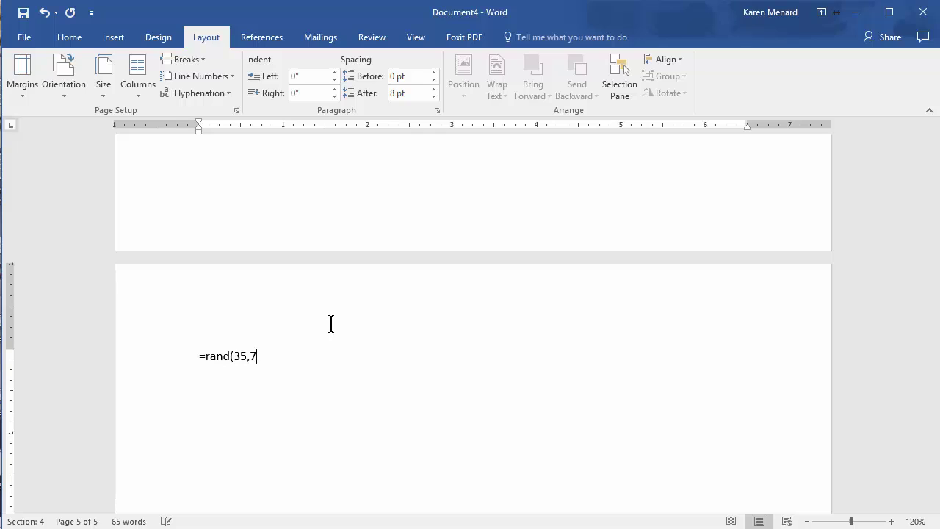
pyautogui.write(')')
pyautogui.press('Return')
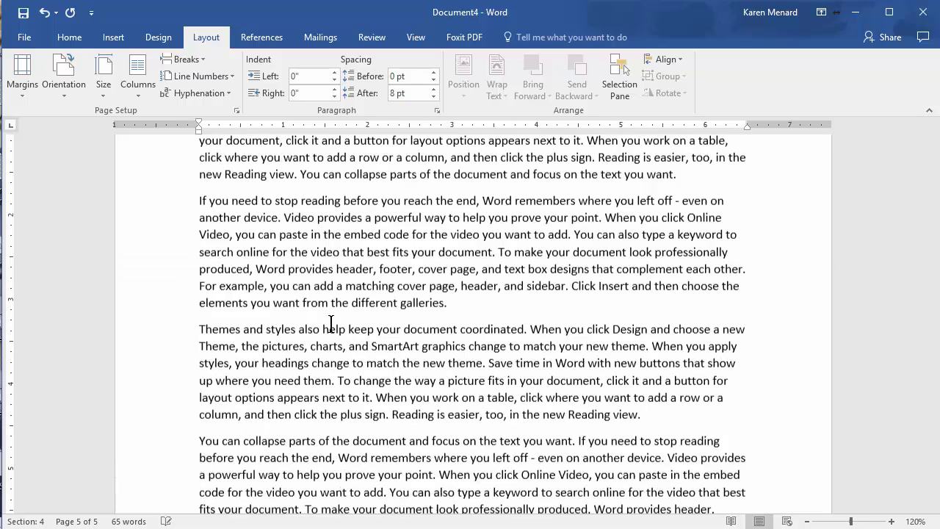
pyautogui.scroll(3, 331, 323)
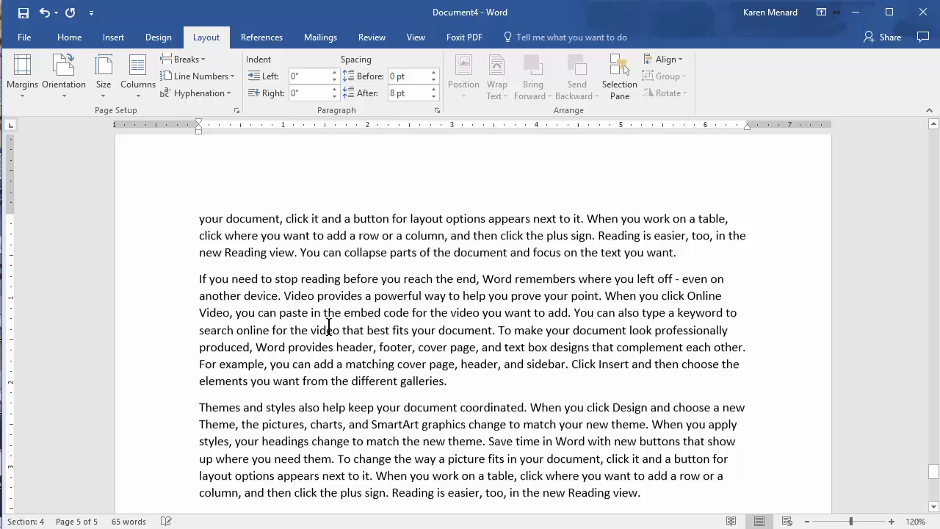
pyautogui.click(335, 348)
pyautogui.scroll(-1, 377, 359)
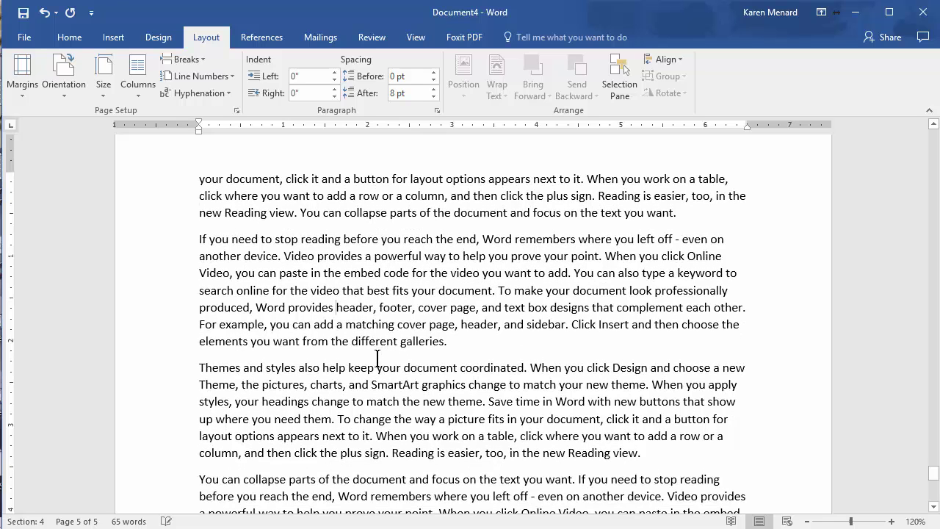
# - Open the Section 2 header on the first TOC page and unlink it from the previous section
pyautogui.hotkey('ctrl', 'Home')
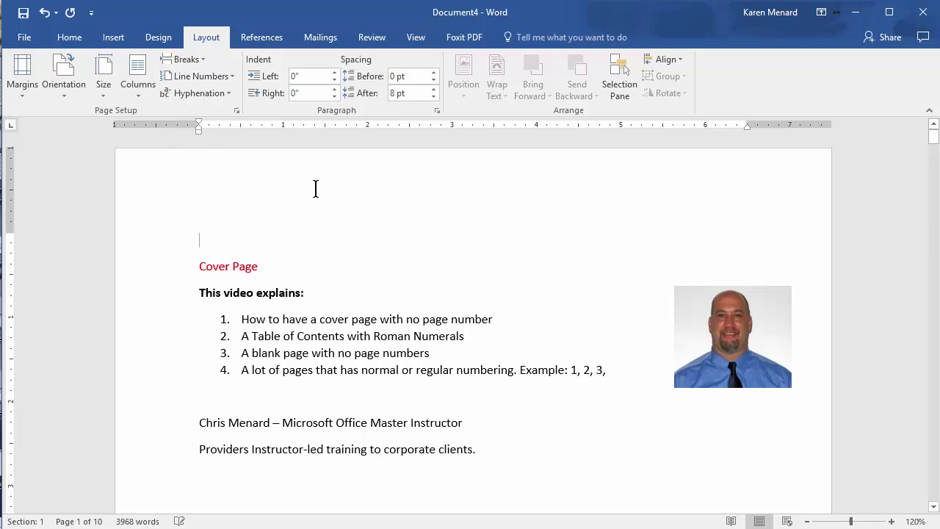
pyautogui.scroll(-10, 327, 221)
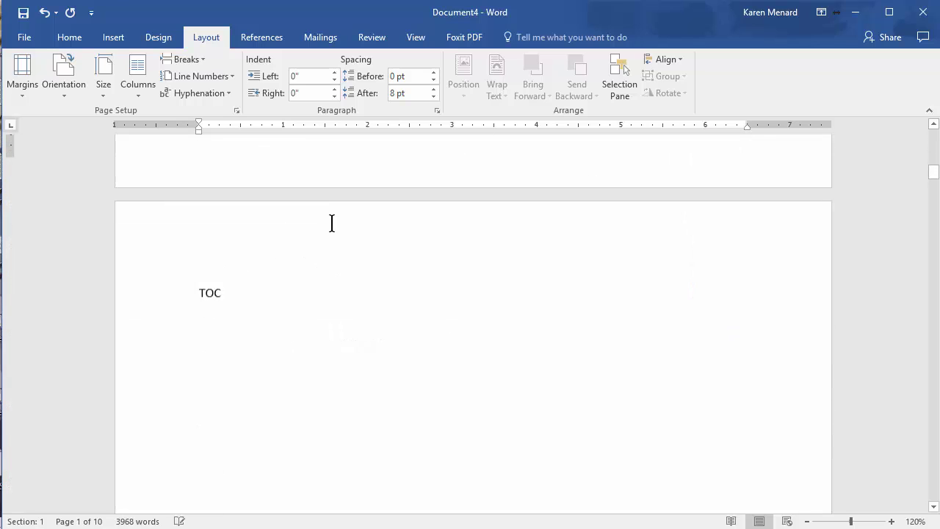
pyautogui.scroll(-1, 331, 224)
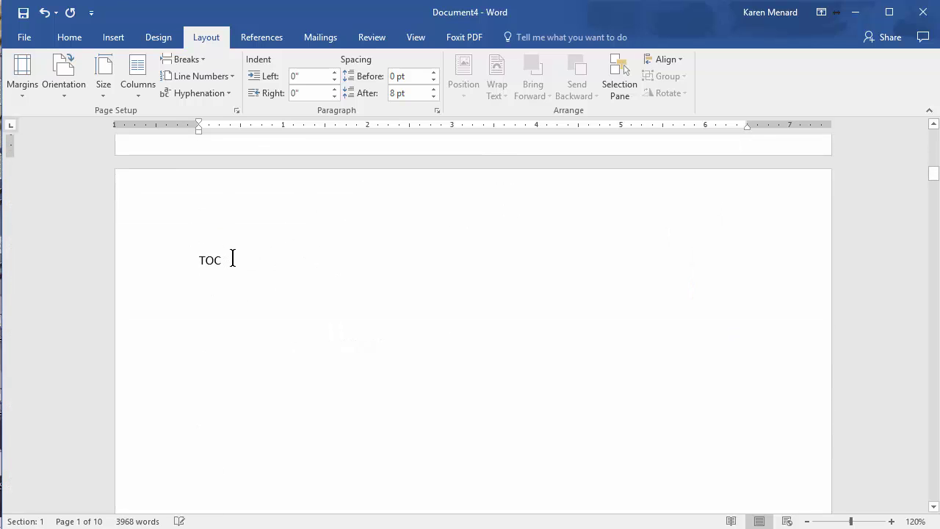
pyautogui.click(232, 258)
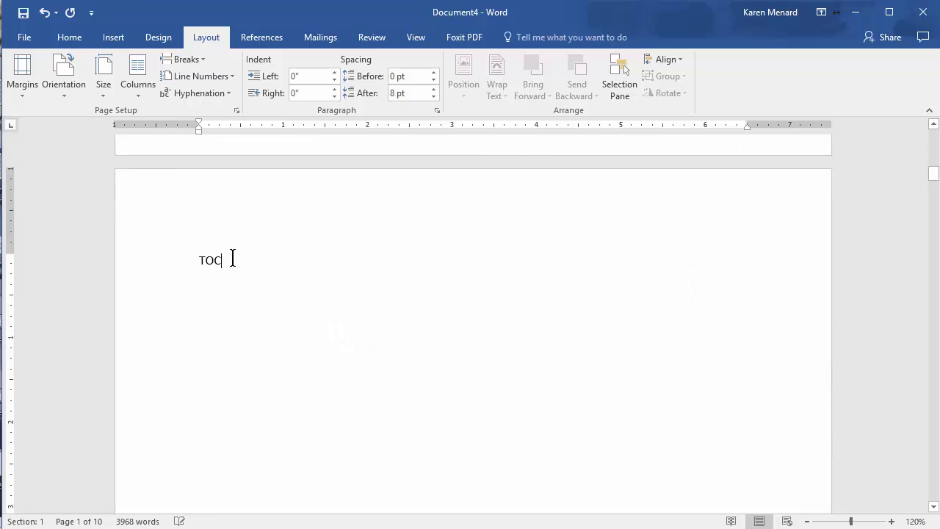
pyautogui.doubleClick(247, 197)
pyautogui.doubleClick(269, 290)
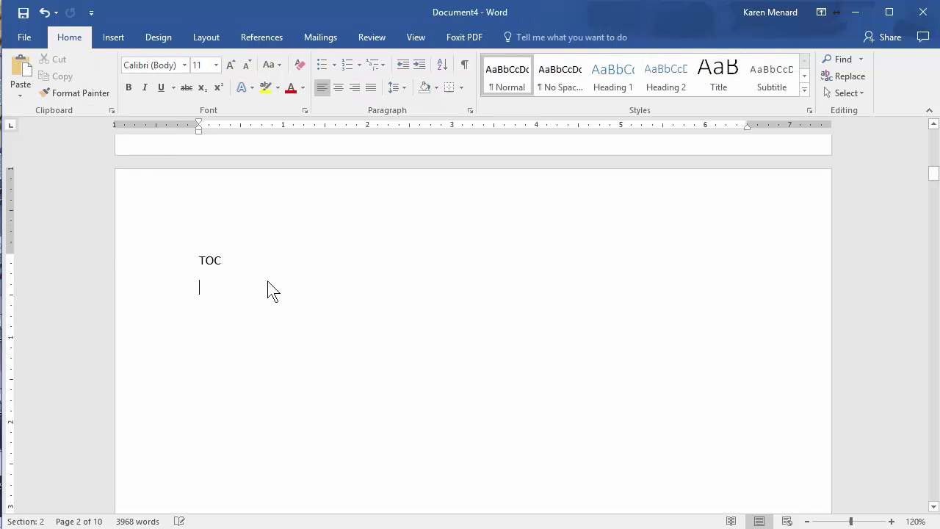
pyautogui.click(115, 35)
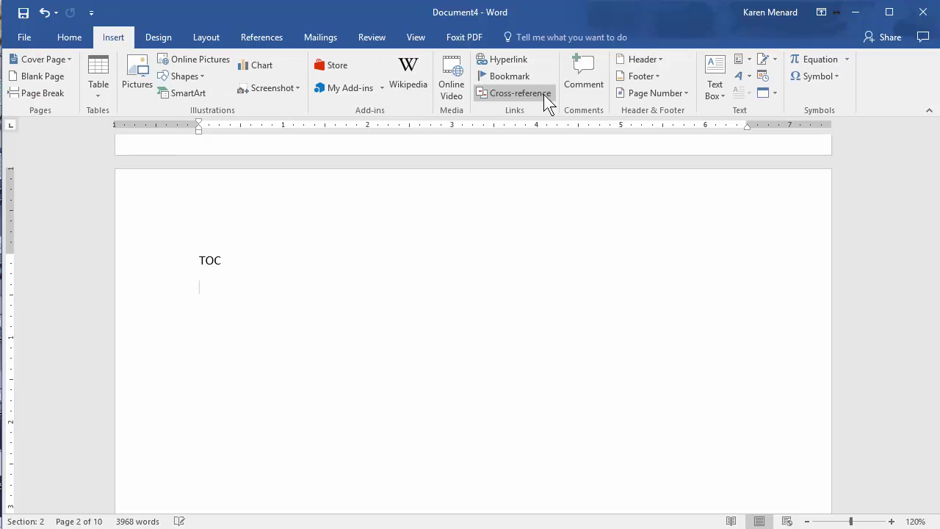
pyautogui.doubleClick(238, 188)
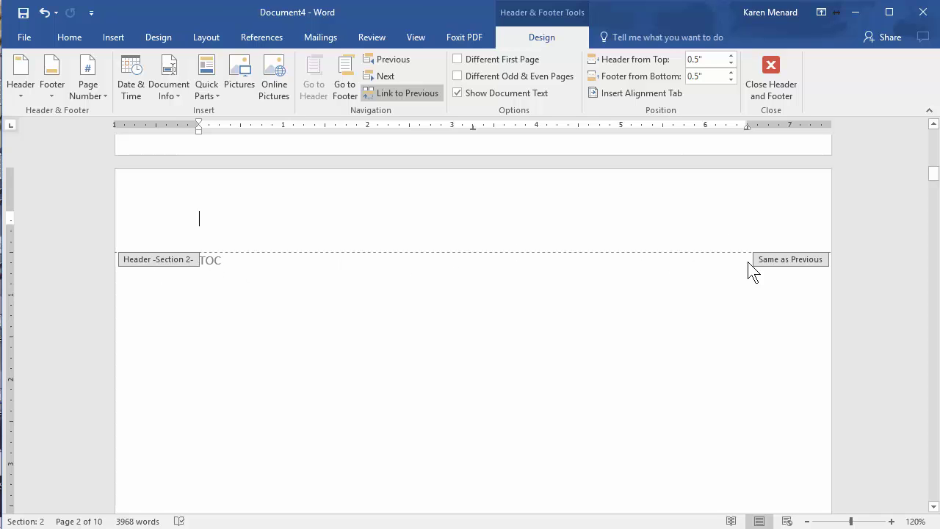
pyautogui.click(407, 94)
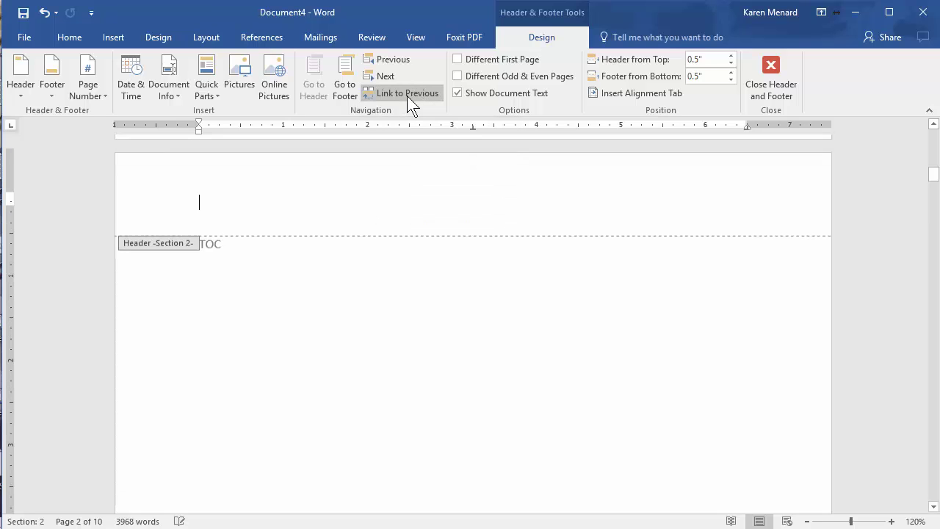
# - Format the Section 2 page numbers as i, ii, iii and start them at i
pyautogui.click(98, 96)
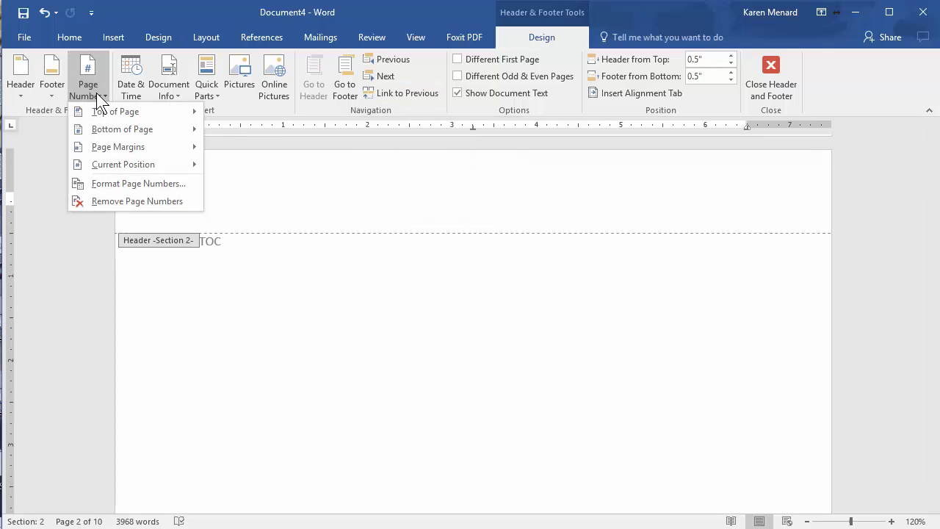
pyautogui.click(147, 182)
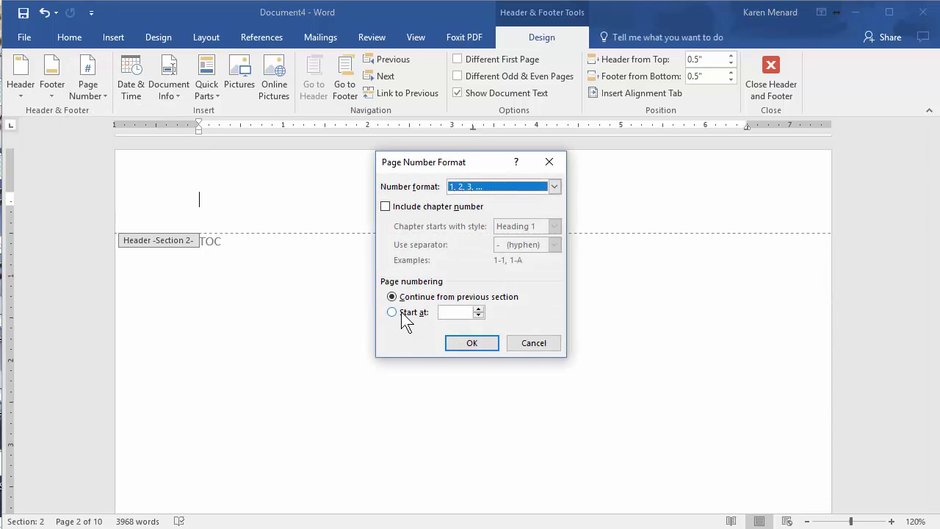
pyautogui.click(514, 189)
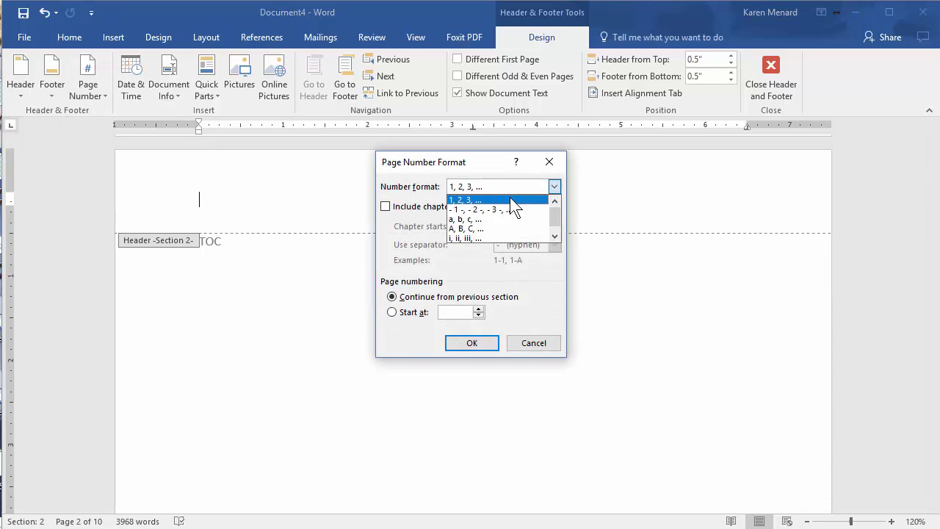
pyautogui.click(491, 235)
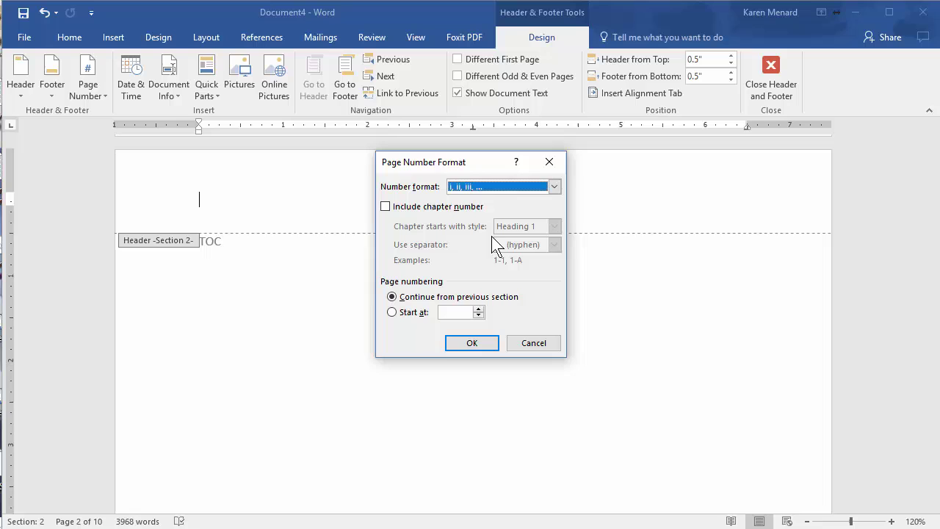
pyautogui.click(410, 312)
pyautogui.click(474, 342)
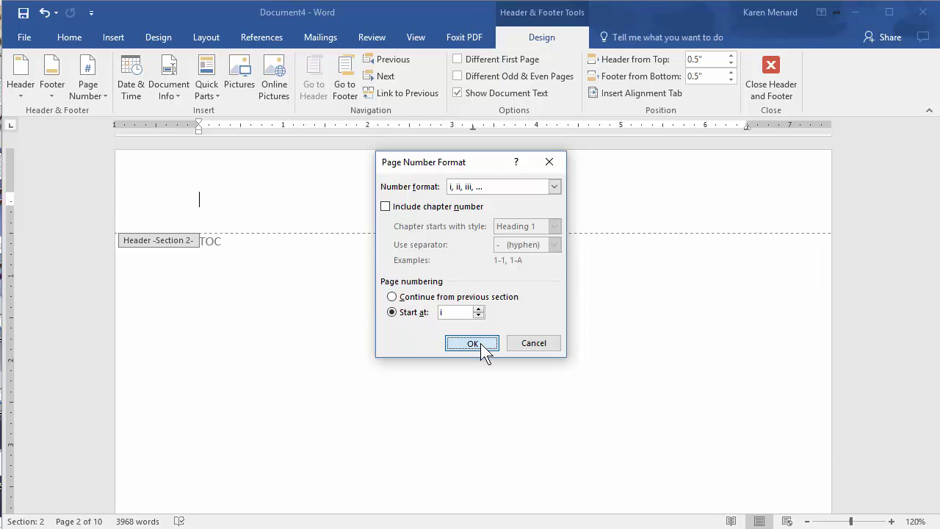
# - Insert a Plain Number 2 page number at the top of the page in the Section 2 header
pyautogui.click(89, 89)
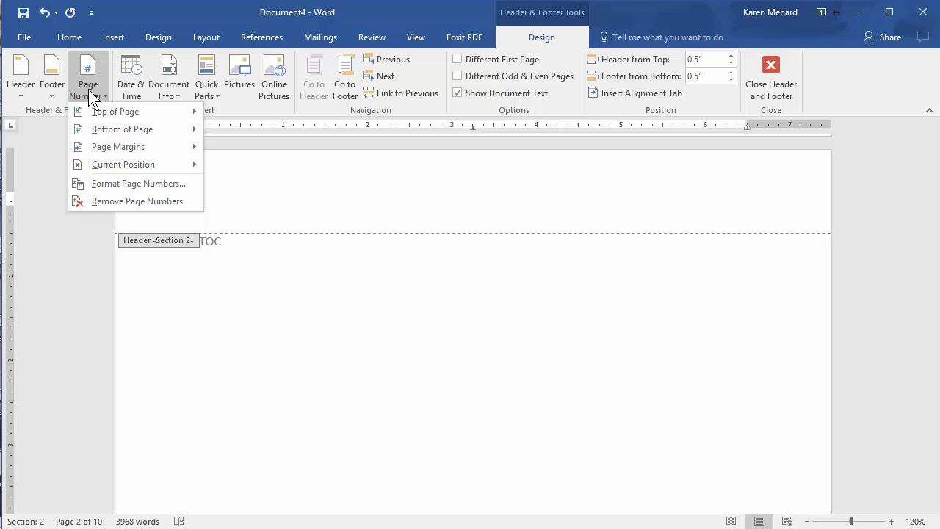
pyautogui.moveTo(130, 108)
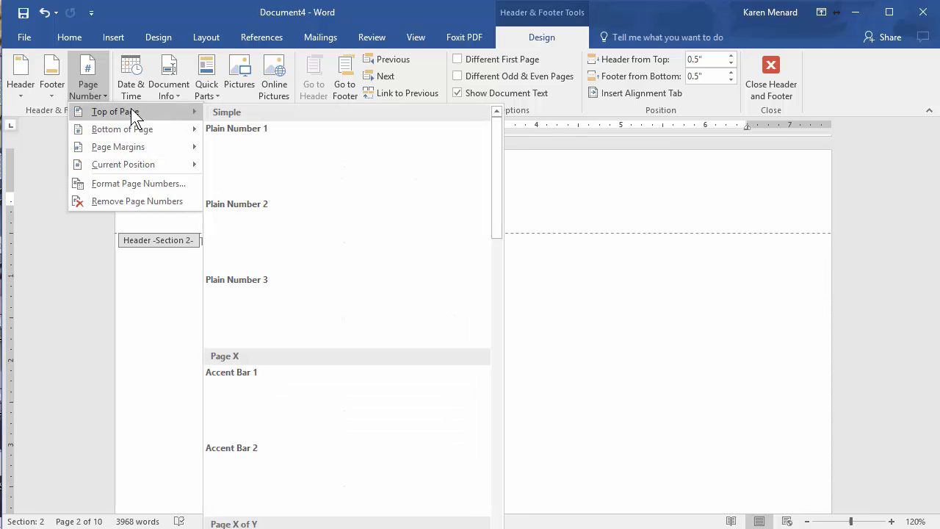
pyautogui.click(355, 245)
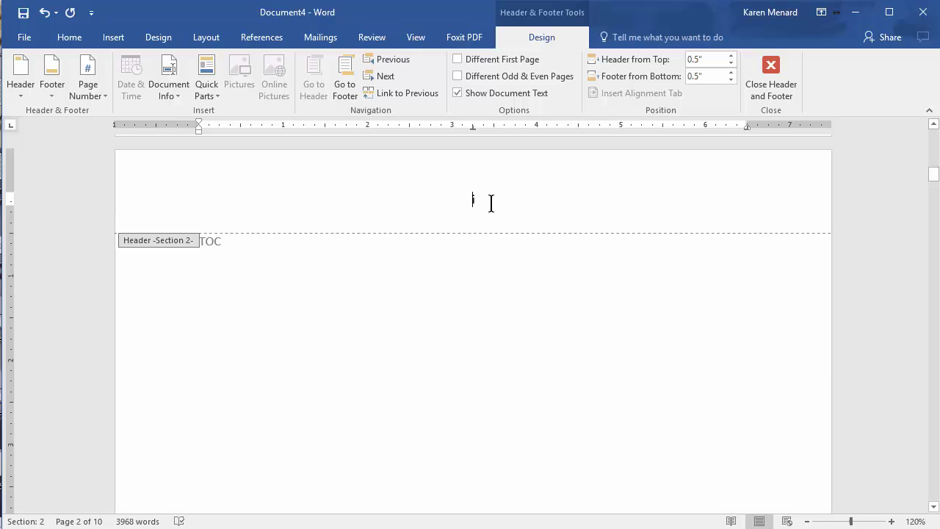
# - Unlink the Section 3 header on the "blank" page from the previous section and delete its page number
pyautogui.scroll(-10, 494, 213)
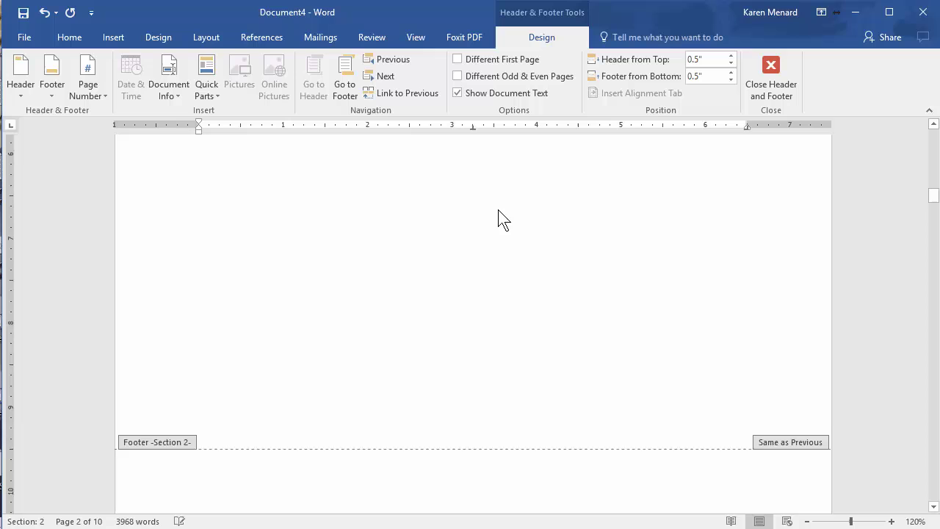
pyautogui.scroll(-8, 498, 219)
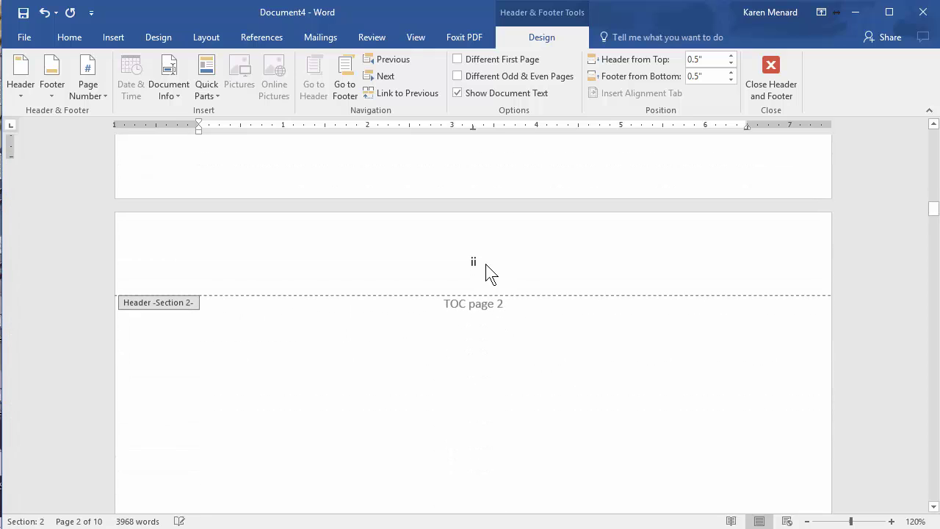
pyautogui.scroll(-10, 492, 253)
pyautogui.scroll(-3, 501, 244)
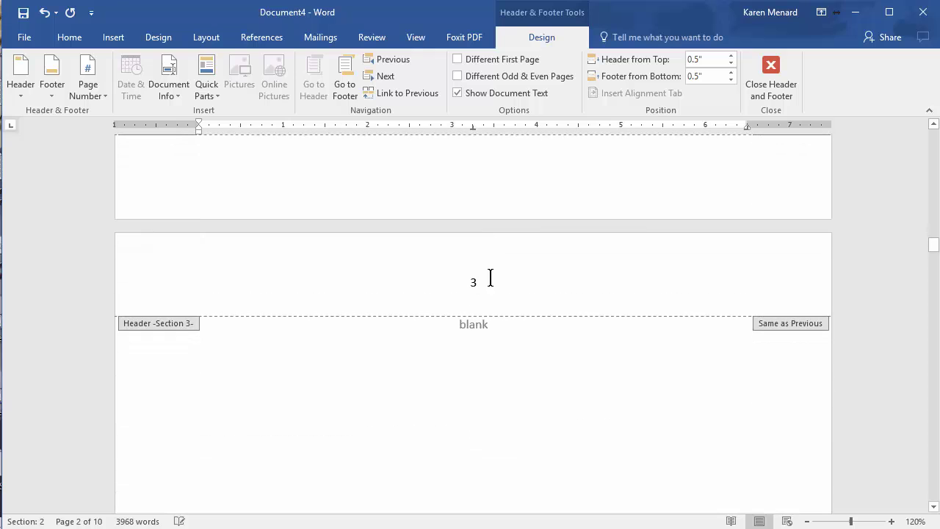
pyautogui.click(487, 281)
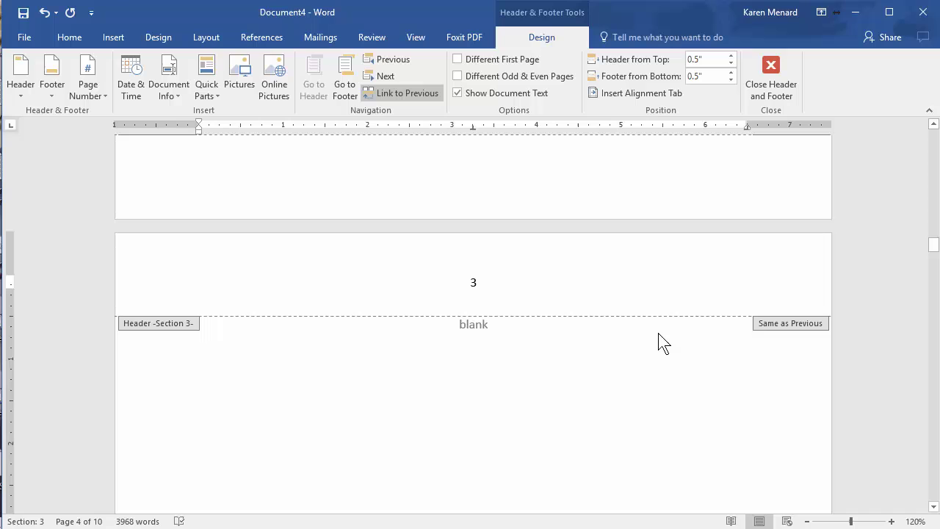
pyautogui.click(408, 93)
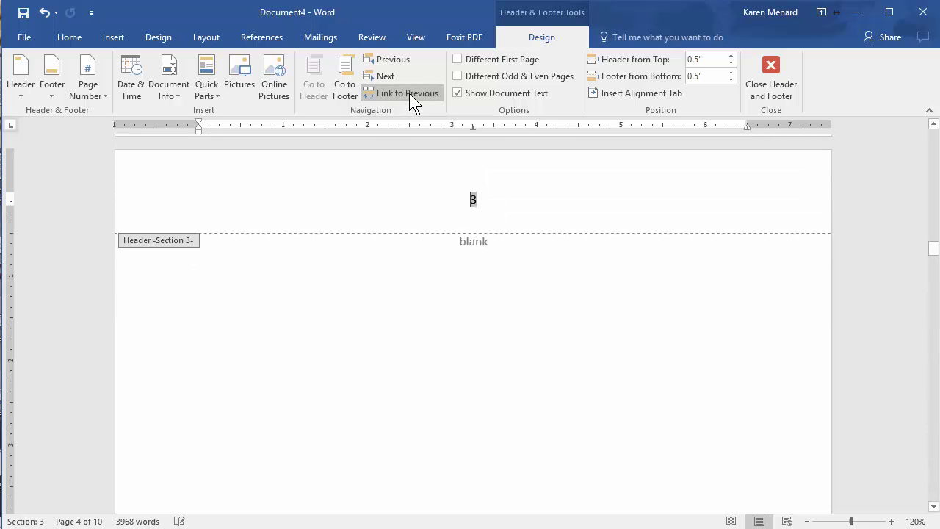
pyautogui.press('BackSpace')
pyautogui.press('BackSpace')
# - Check the headers from the cover page through the TOC pages to the "blank" page
pyautogui.scroll(5, 486, 220)
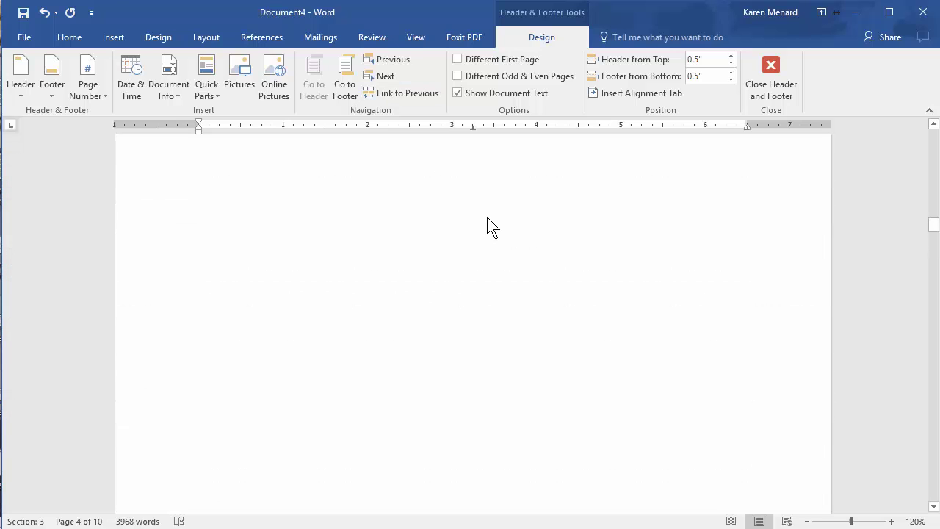
pyautogui.scroll(8, 492, 228)
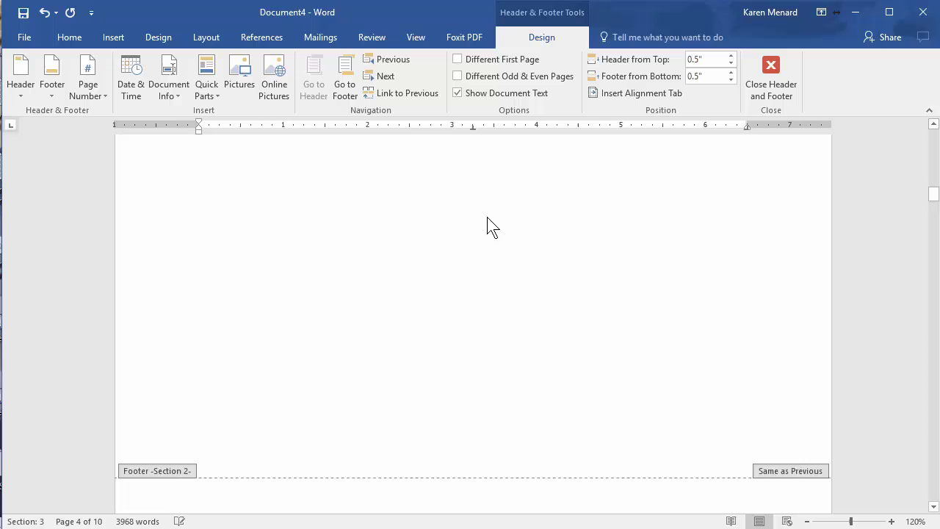
pyautogui.scroll(10, 489, 220)
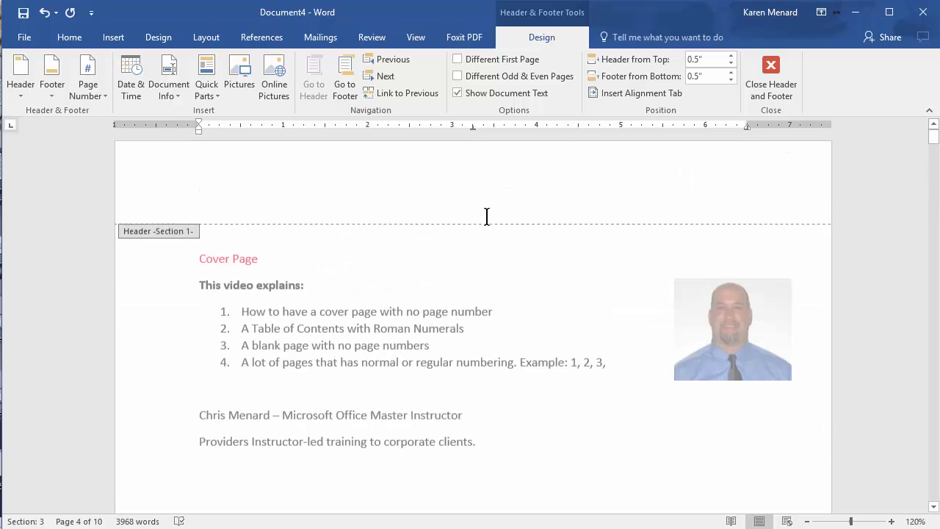
pyautogui.scroll(-10, 507, 250)
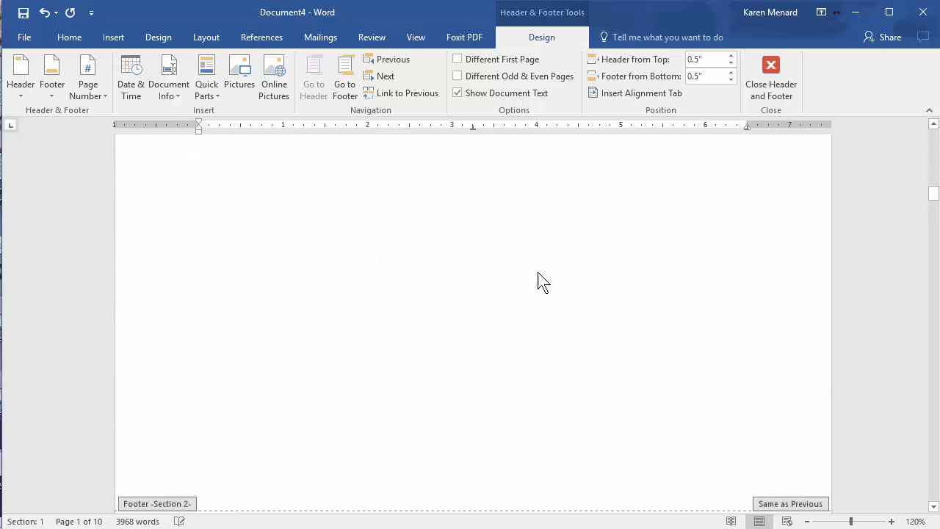
pyautogui.scroll(-10, 539, 252)
pyautogui.click(546, 253)
pyautogui.scroll(-1, 546, 256)
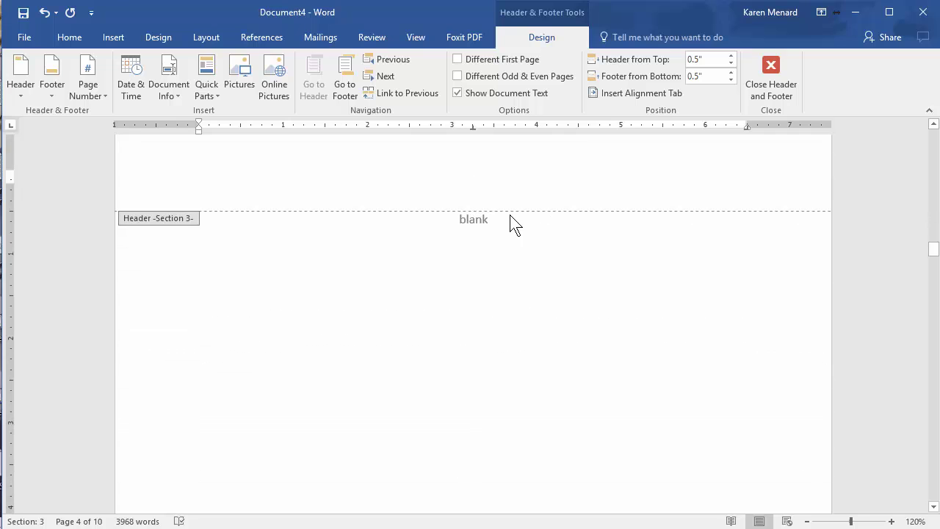
pyautogui.scroll(1, 510, 224)
# - Unlink the Section 4 header on the first body text page from the previous section
pyautogui.scroll(-10, 522, 250)
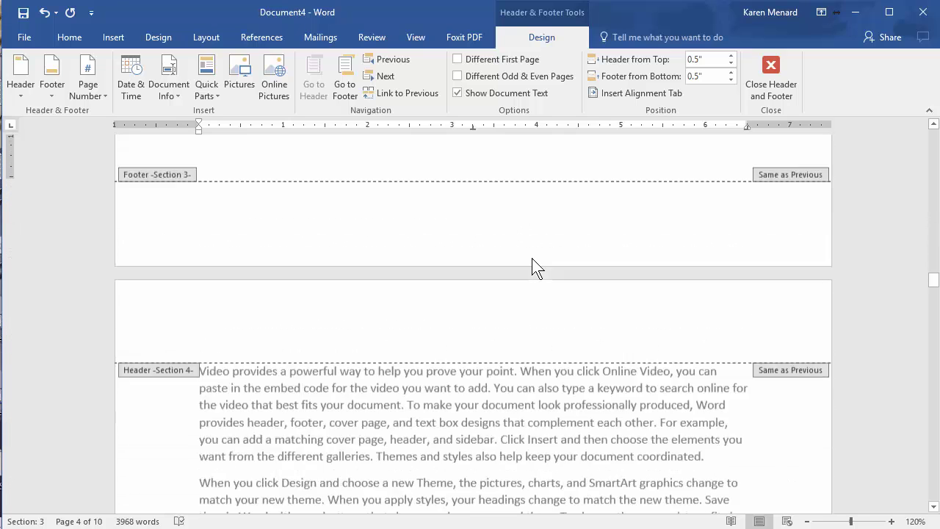
pyautogui.click(490, 233)
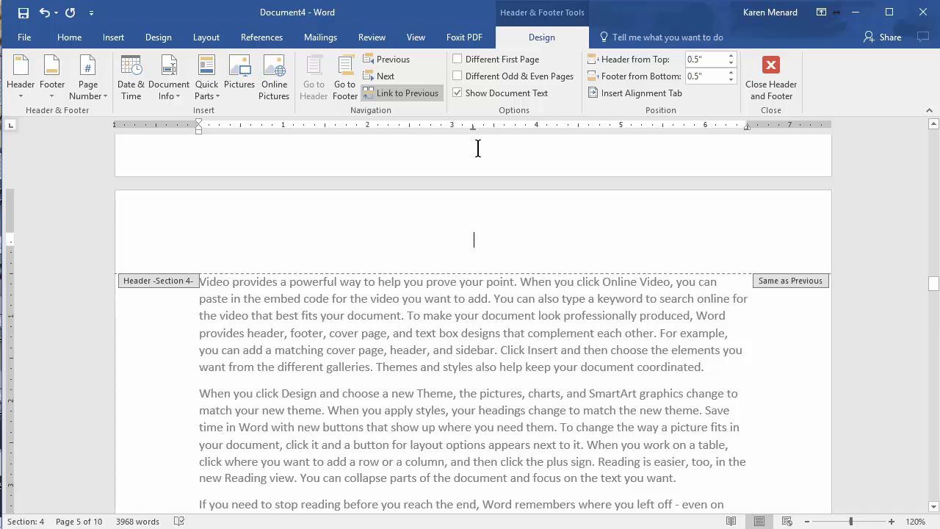
pyautogui.click(405, 94)
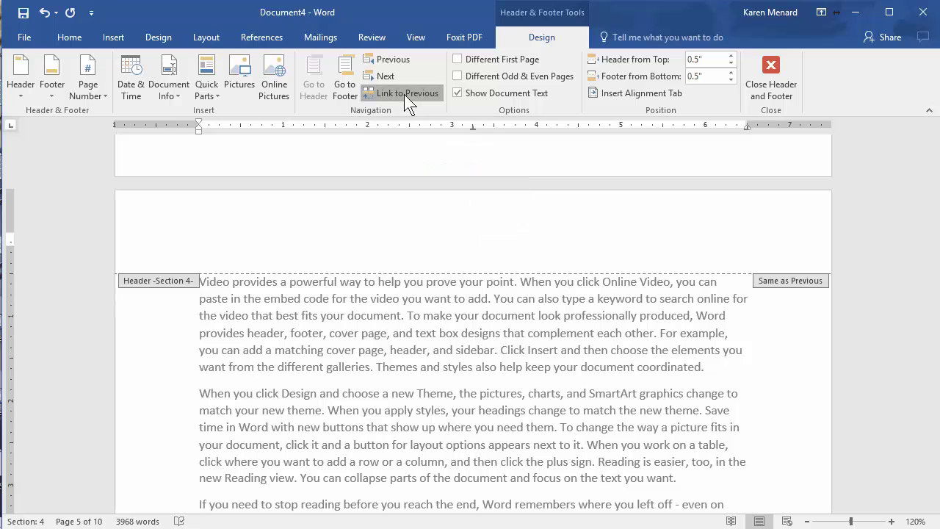
# - Format the Section 4 page numbers as 1, 2, 3 and start them at 1
pyautogui.click(91, 90)
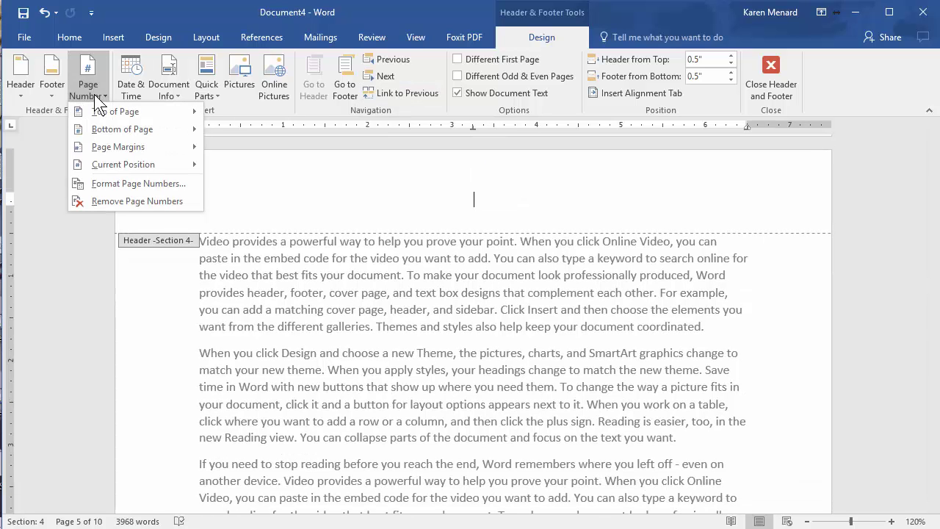
pyautogui.click(141, 185)
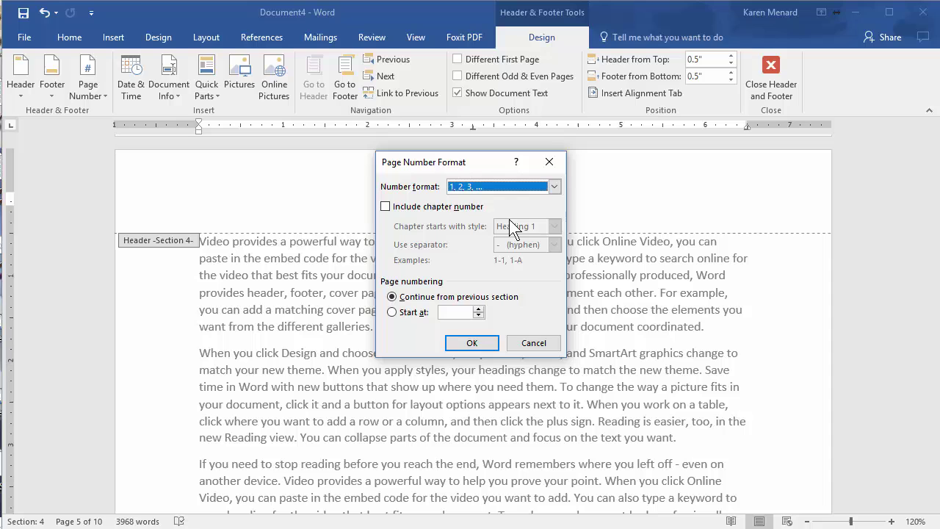
pyautogui.click(471, 189)
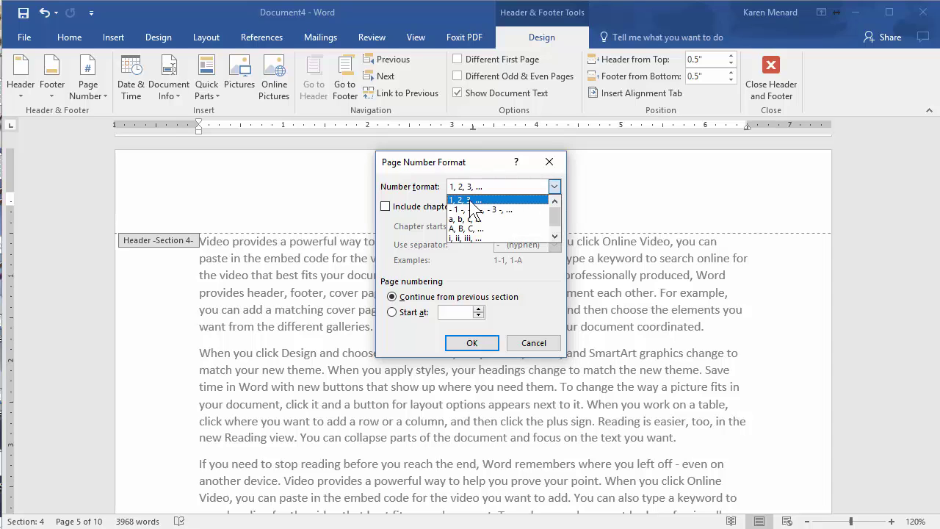
pyautogui.click(473, 200)
pyautogui.click(412, 313)
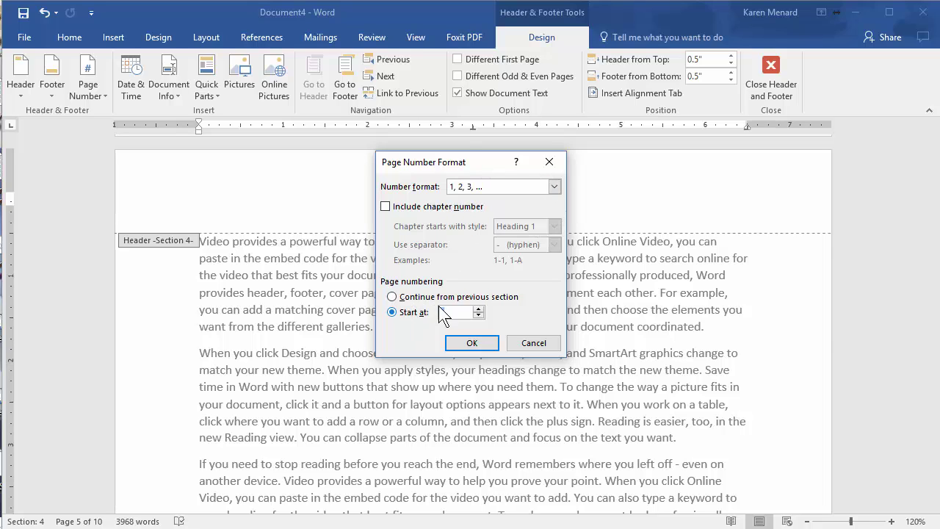
pyautogui.click(473, 344)
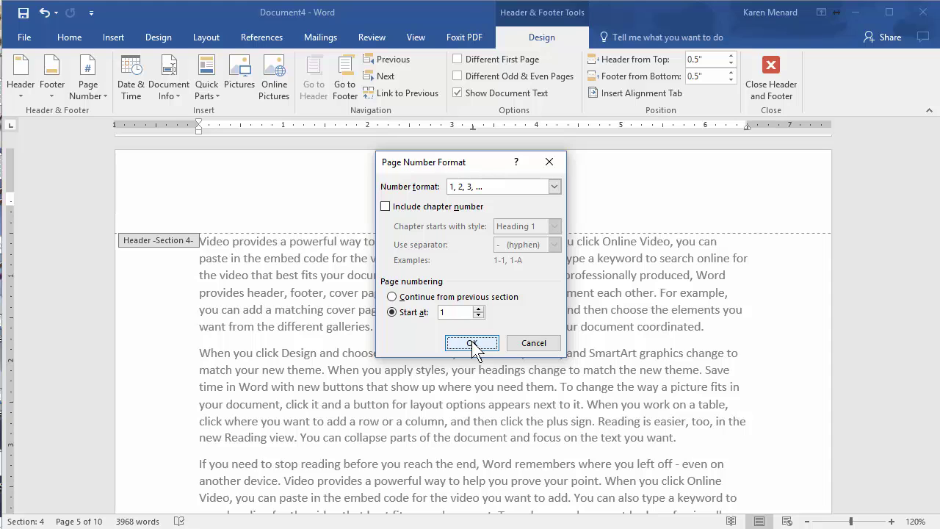
# - Insert a Plain Number 2 page number at the top of the Section 4 pages and return to editing the body text
pyautogui.click(90, 87)
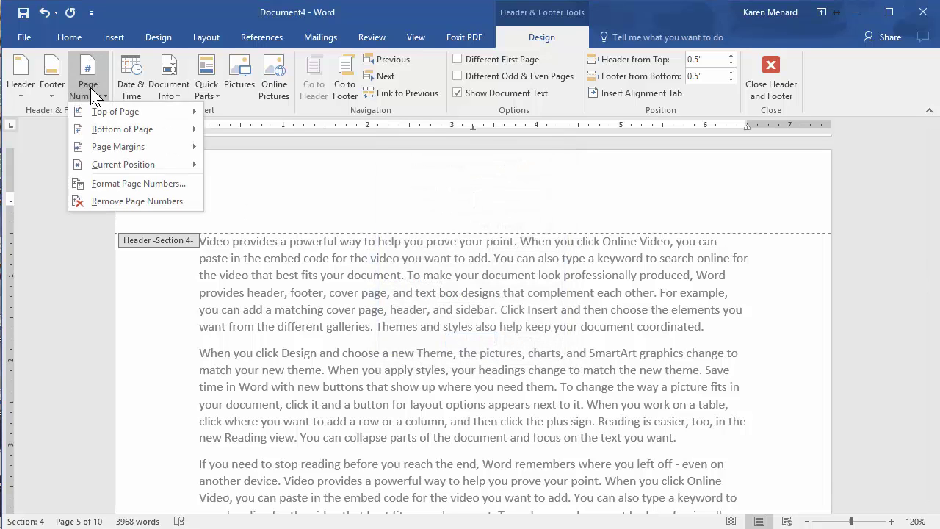
pyautogui.moveTo(103, 113)
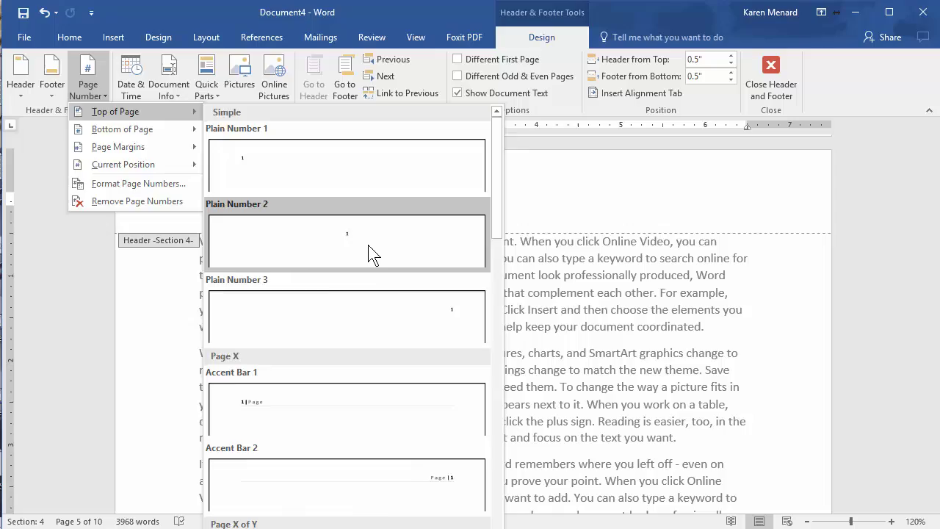
pyautogui.click(368, 245)
pyautogui.scroll(-4, 580, 276)
pyautogui.scroll(-10, 594, 283)
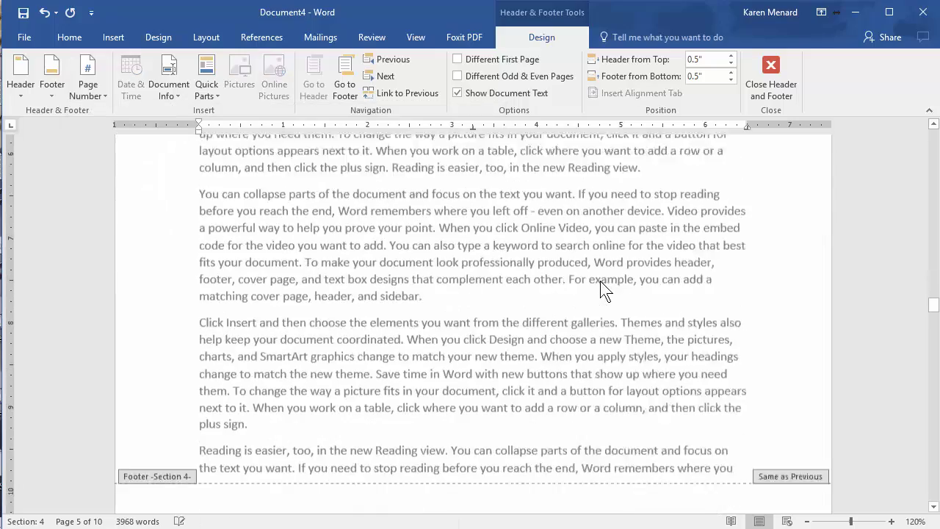
pyautogui.scroll(-18, 610, 288)
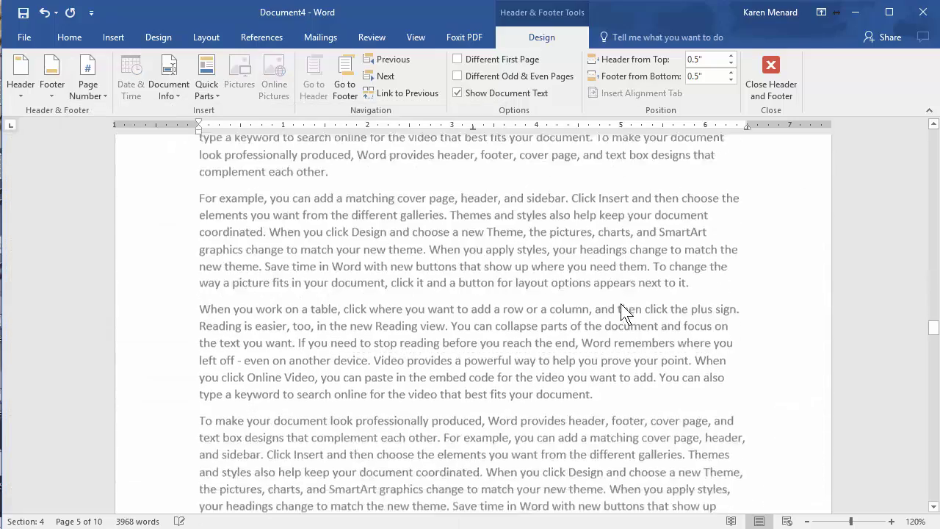
pyautogui.scroll(15, 629, 310)
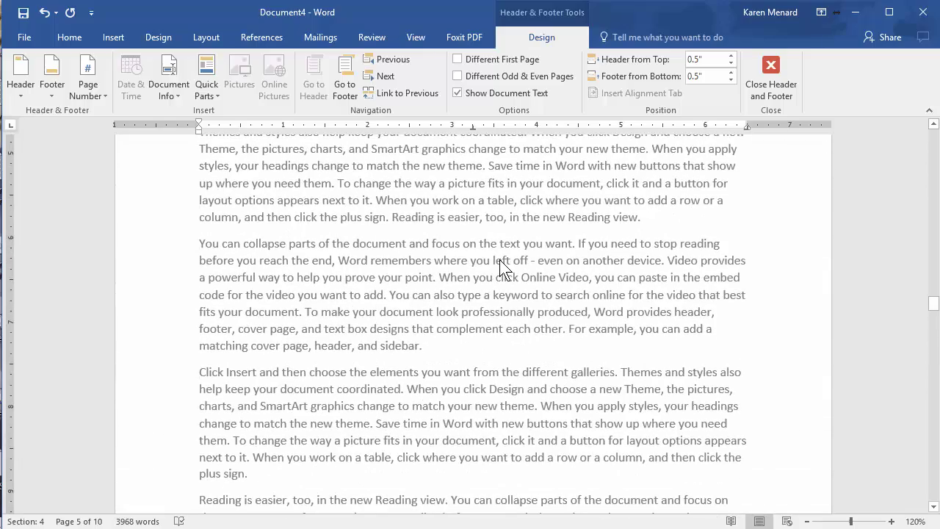
pyautogui.doubleClick(502, 267)
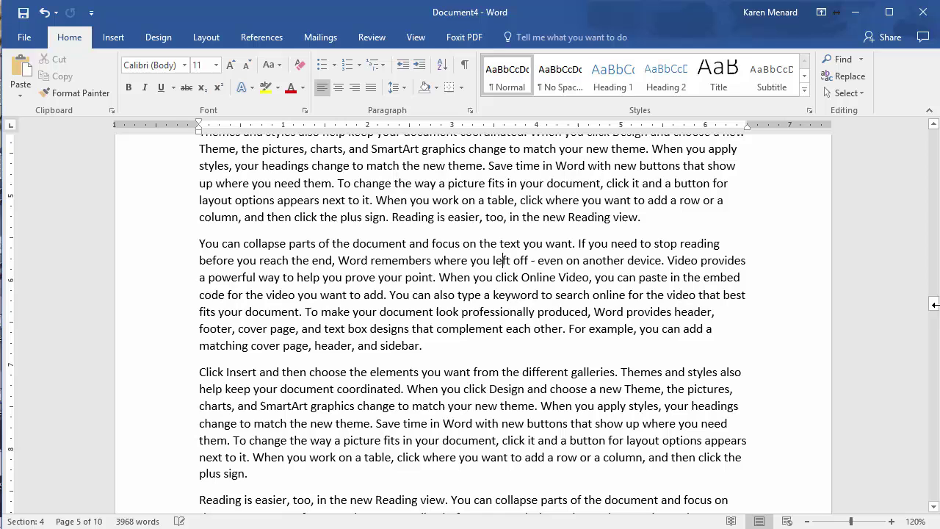
# - Review the page numbering from the cover page through the two TOC pages and the "blank" page to the first body pages of Section 4
pyautogui.moveTo(935, 304); pyautogui.dragTo(937, 140)
pyautogui.scroll(-15, 646, 221)
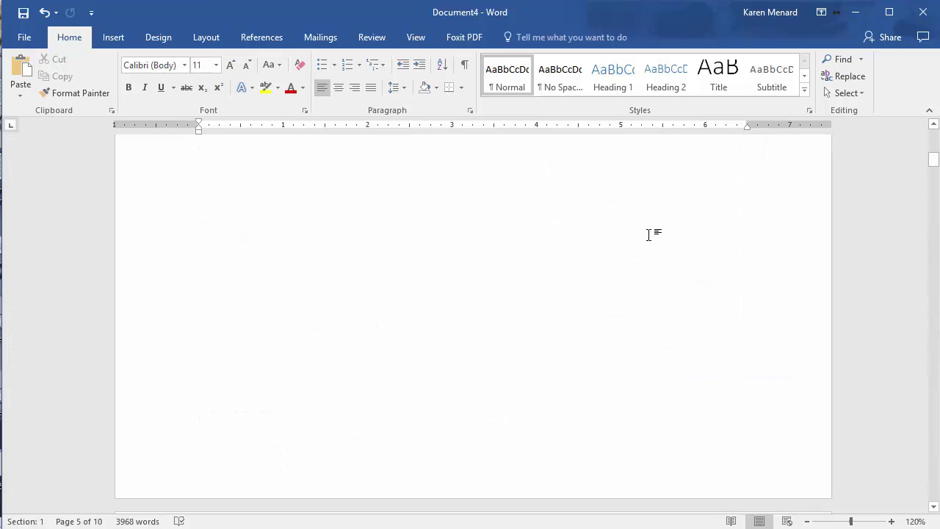
pyautogui.scroll(-3, 647, 245)
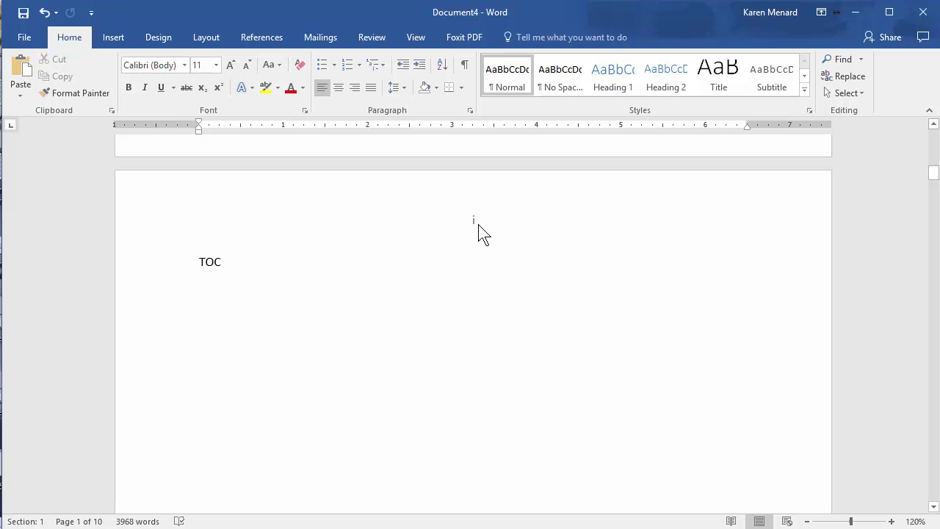
pyautogui.scroll(-20, 484, 232)
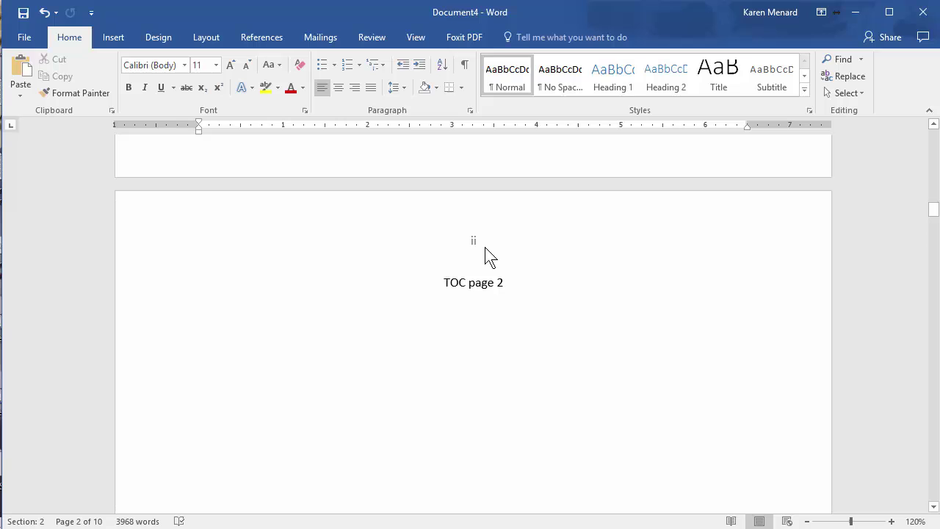
pyautogui.scroll(-20, 478, 250)
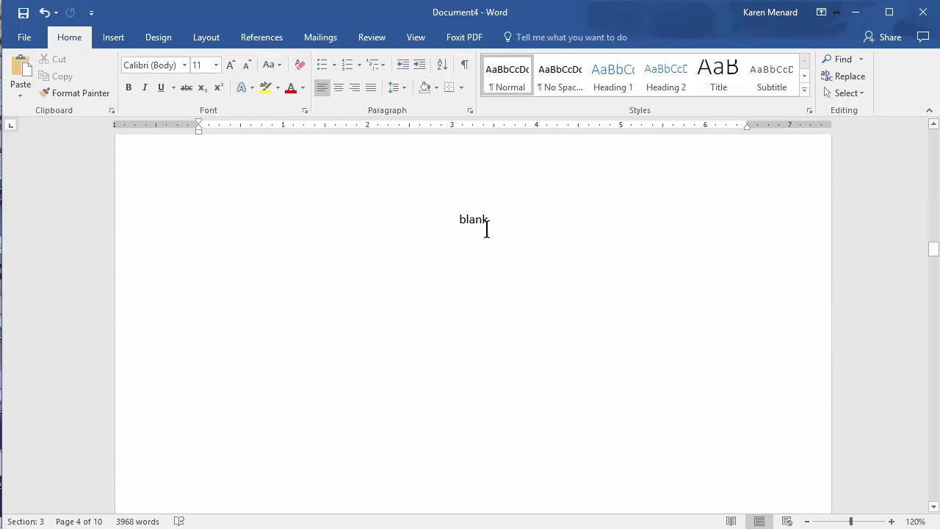
pyautogui.doubleClick(478, 225)
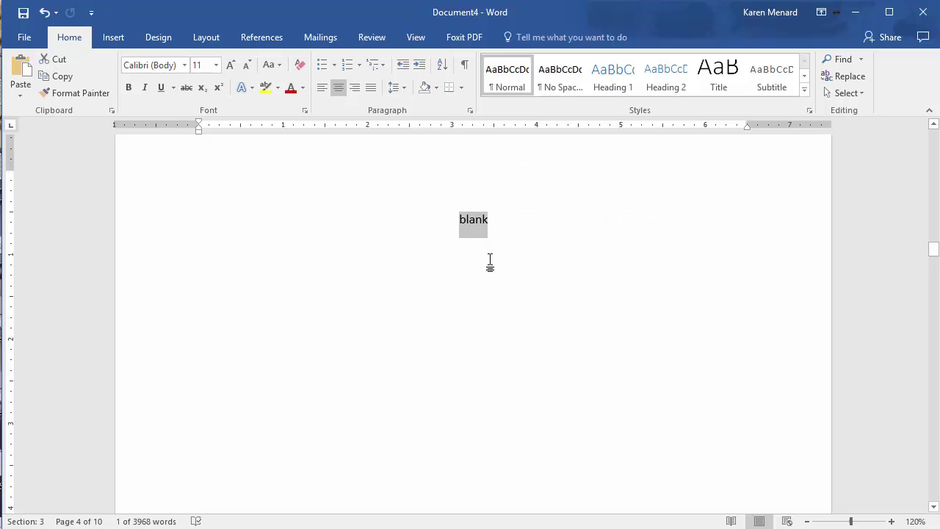
pyautogui.press('Delete')
pyautogui.scroll(-5, 490, 261)
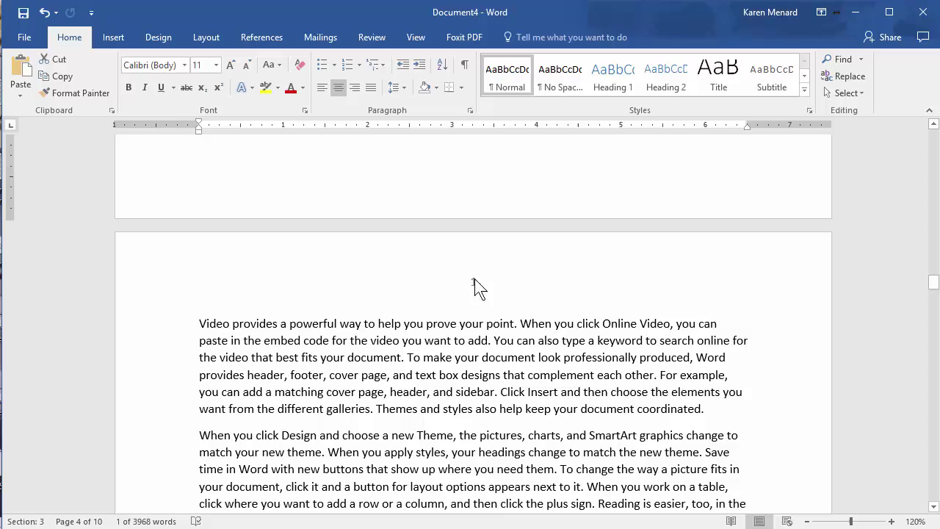
pyautogui.click(483, 315)
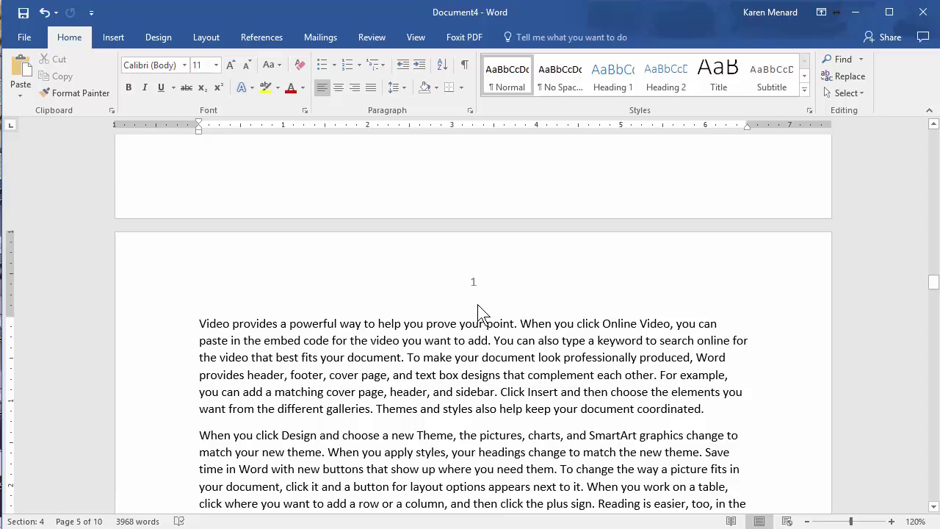
pyautogui.scroll(-20, 481, 288)
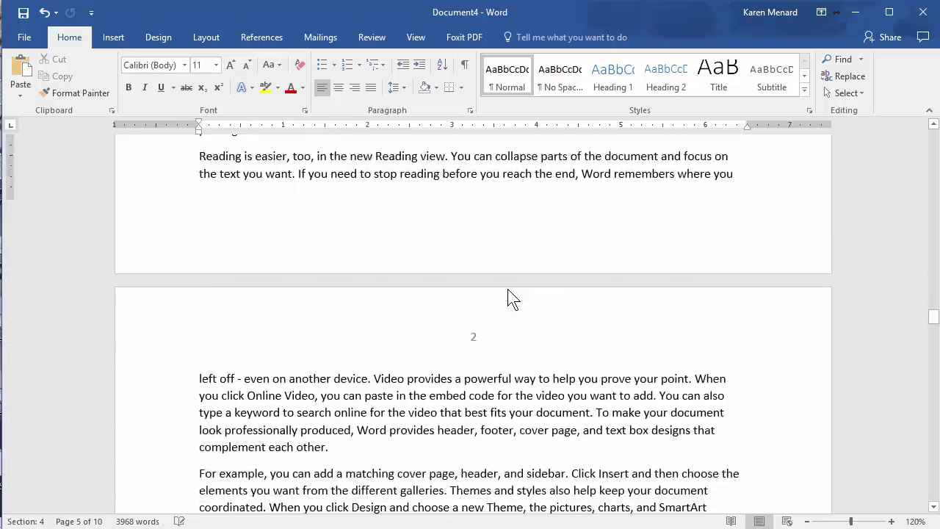
pyautogui.scroll(-5, 511, 278)
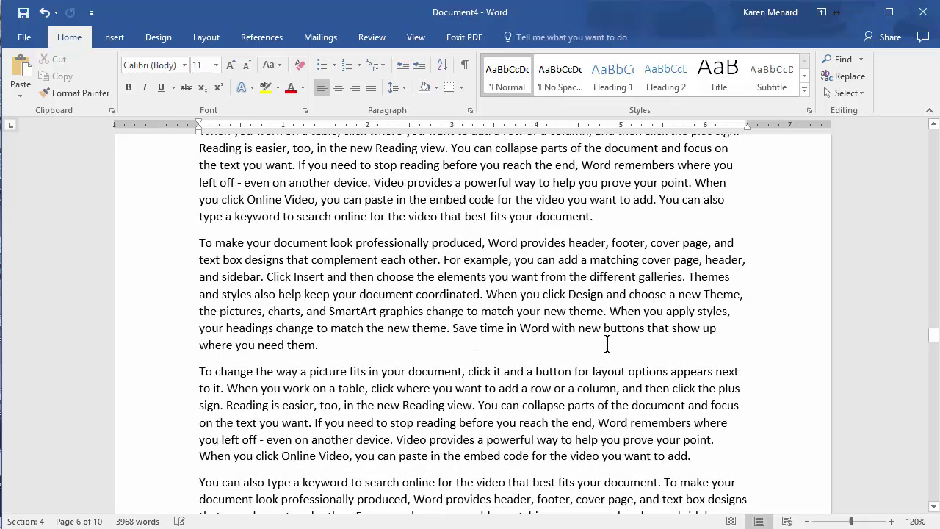
pyautogui.scroll(4, 576, 337)
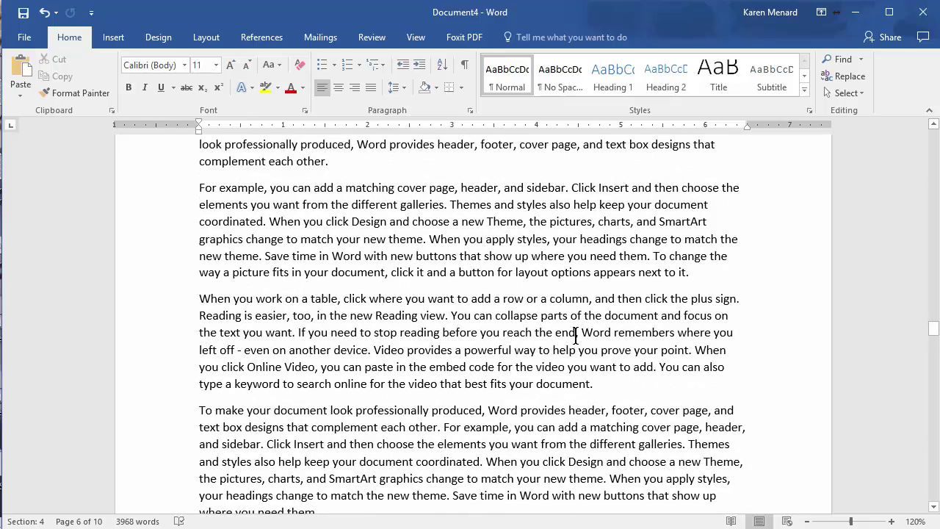